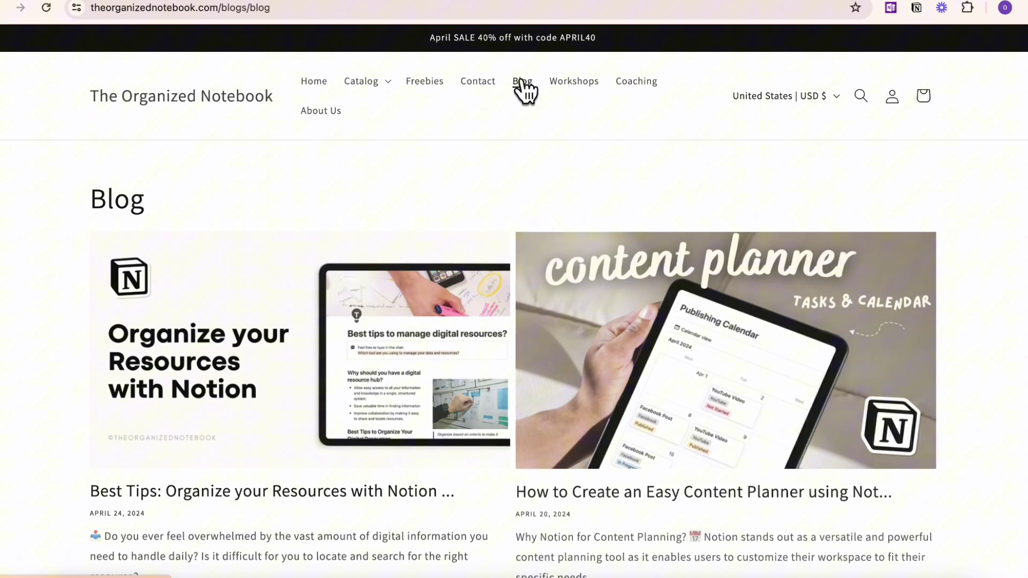
Clip the Best Tips: Organize your Resources with Notion article into the Resource Database via the Web Clipper.
left_click(331, 492)
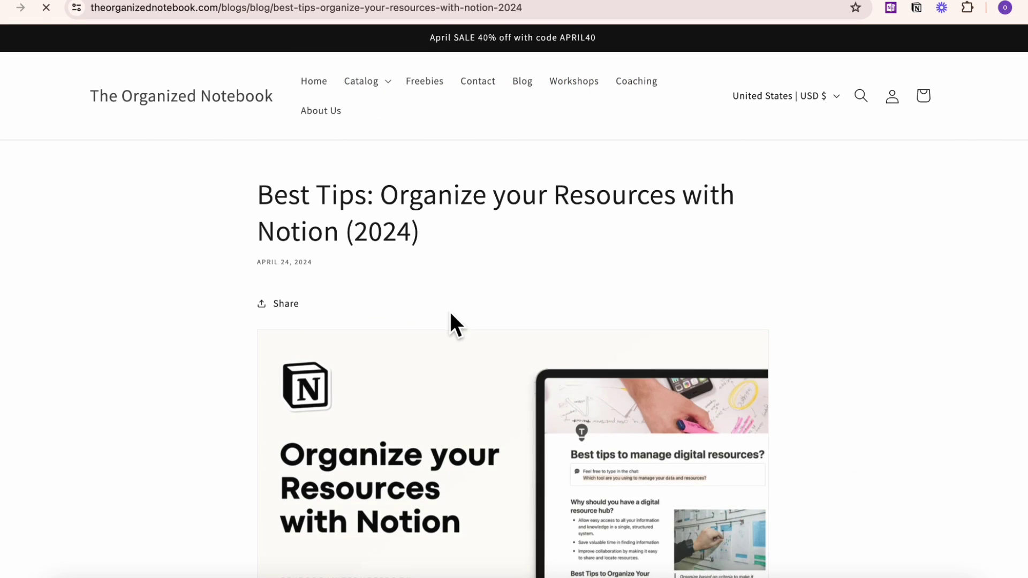
left_click(916, 8)
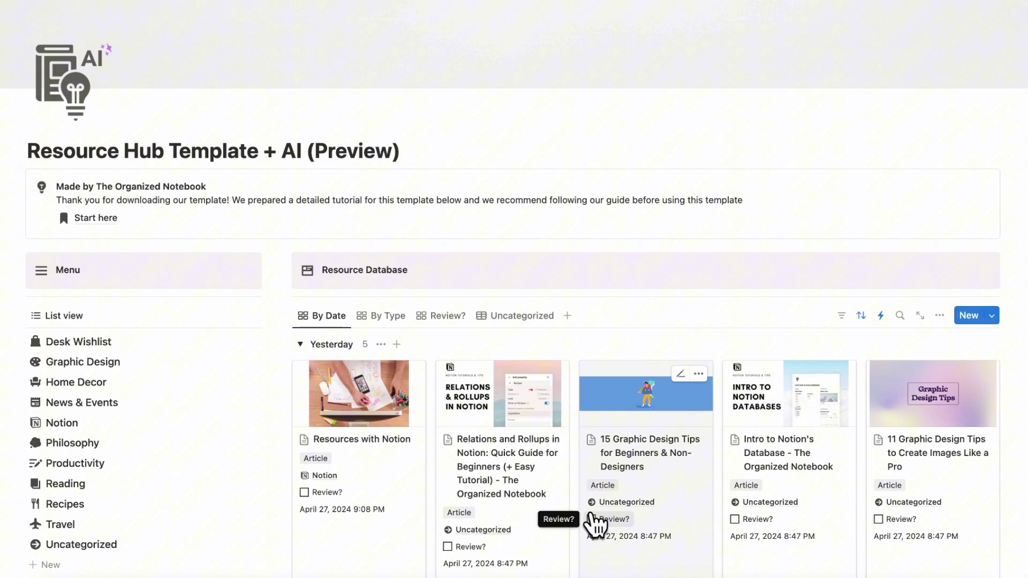
Regenerate the AI Summary of the Resources with Notion entry.
left_click(411, 509)
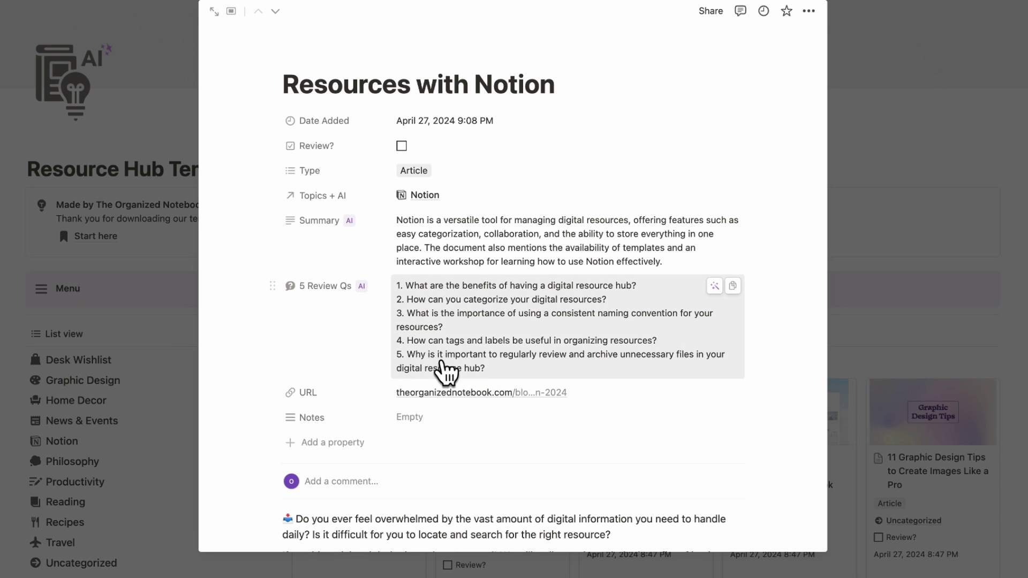
left_click(731, 222)
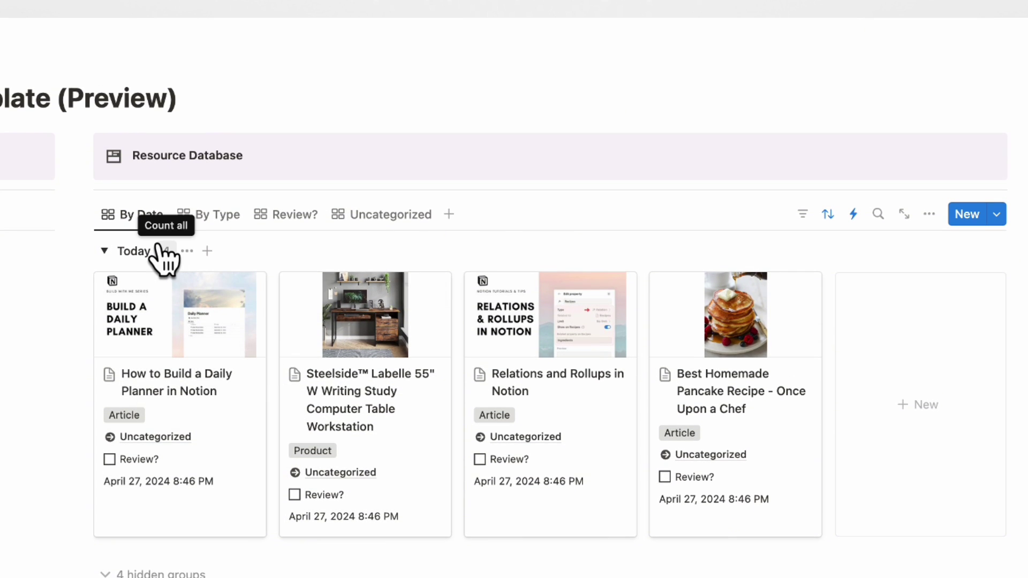
left_click(209, 225)
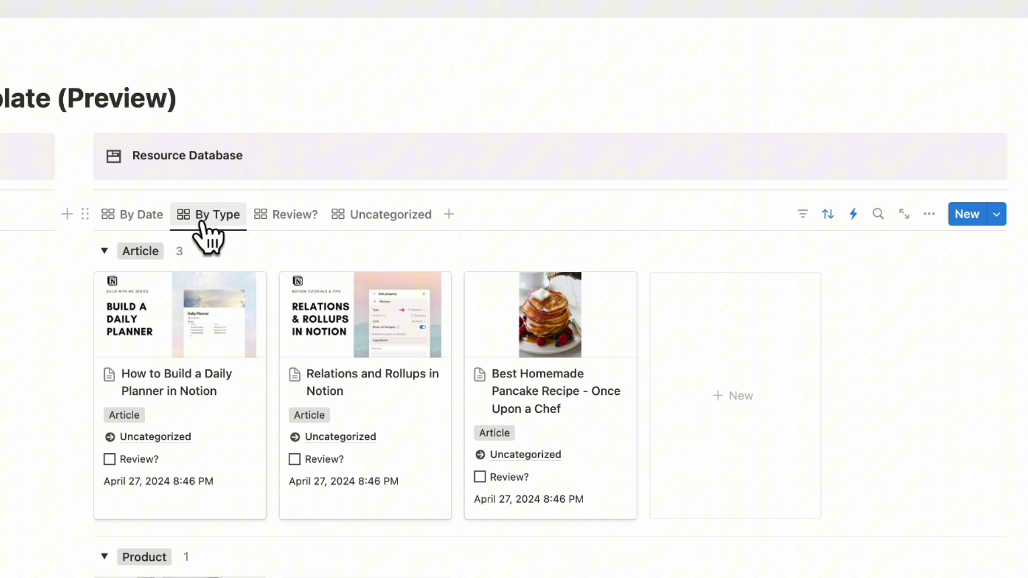
left_click(295, 218)
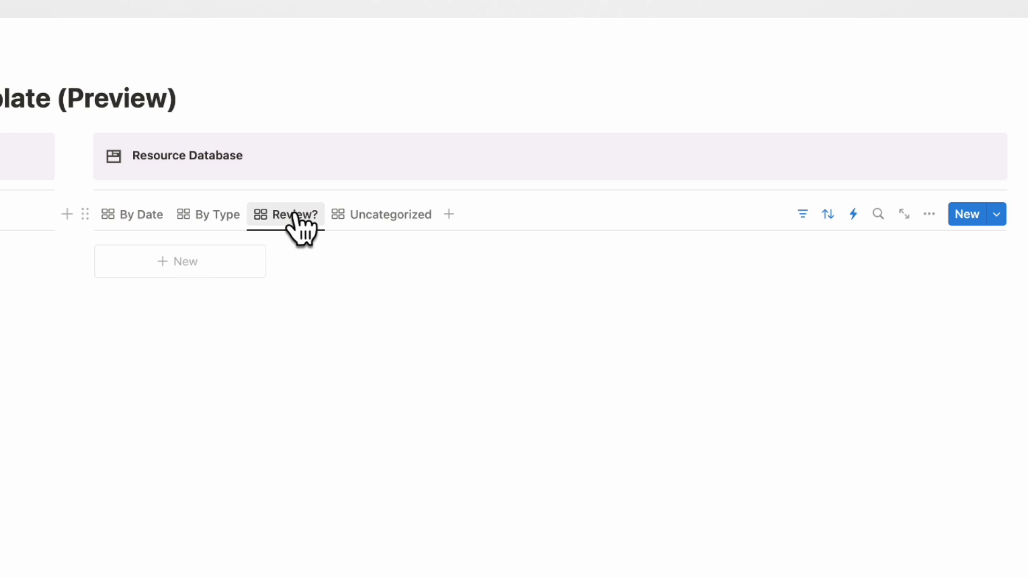
left_click(410, 215)
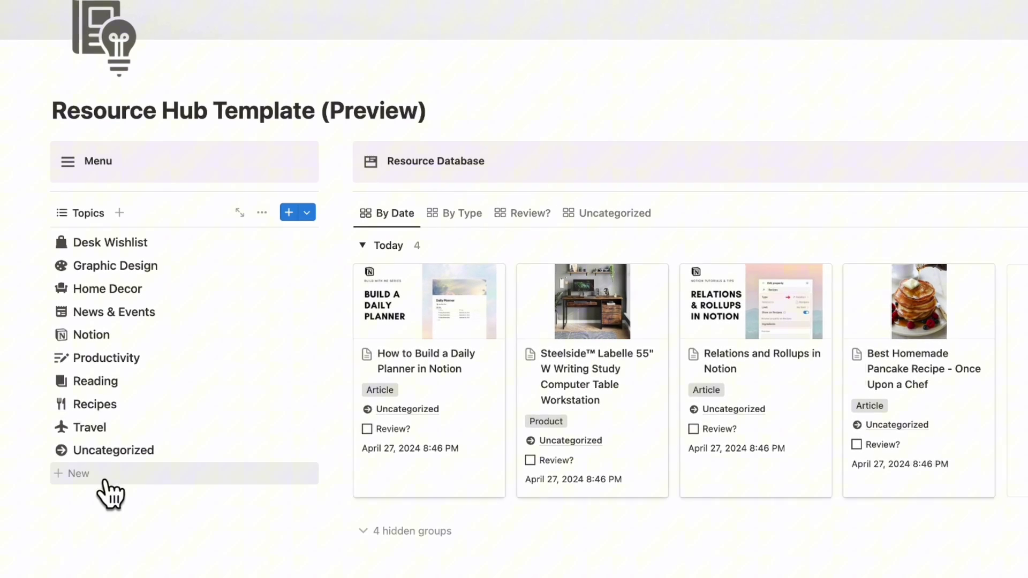
Create a new topic renamed from New Topic to Languages and open its page.
left_click(128, 488)
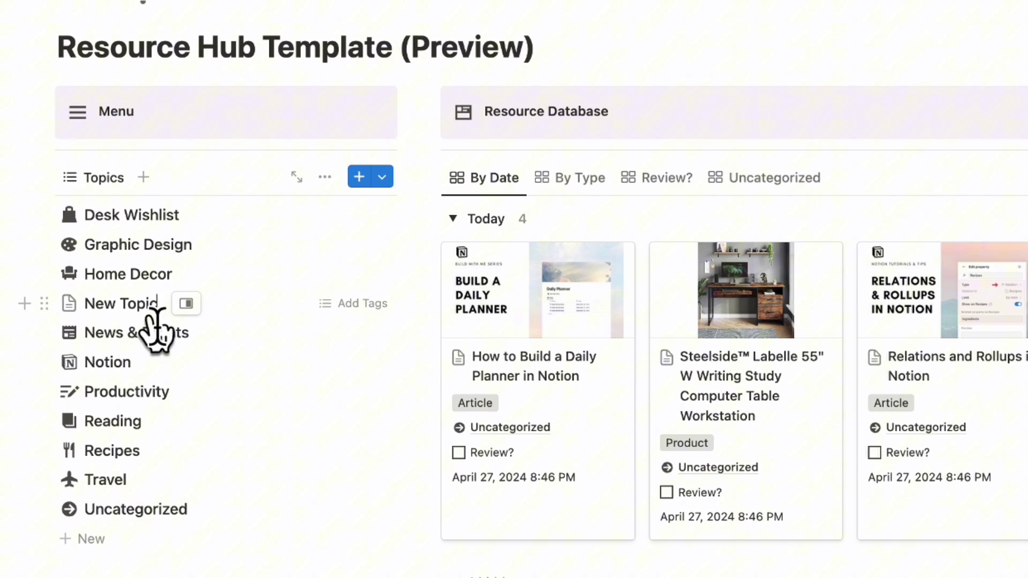
triple_click(154, 310)
key("BackSpace")
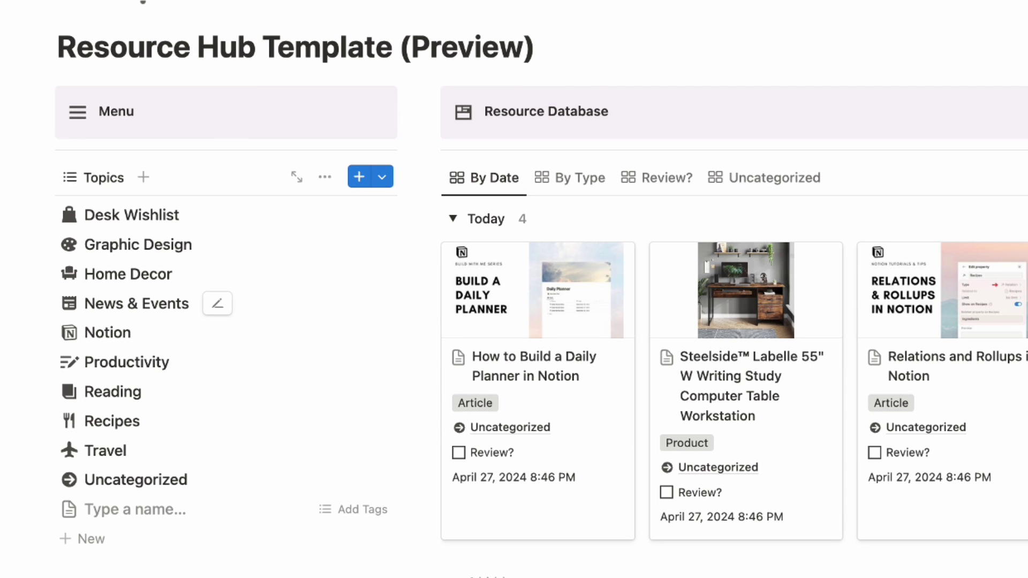
type("L")
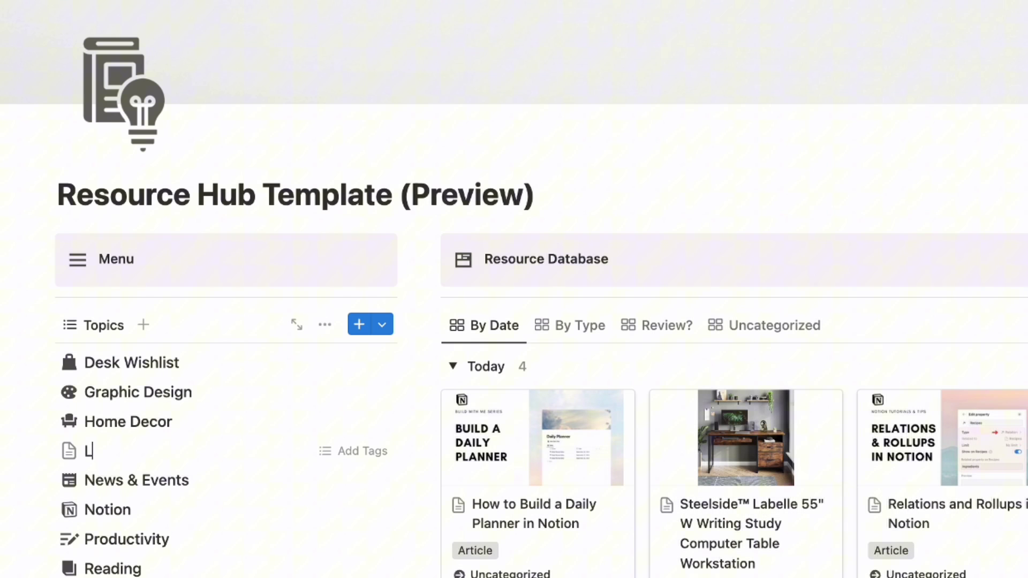
type("anguages")
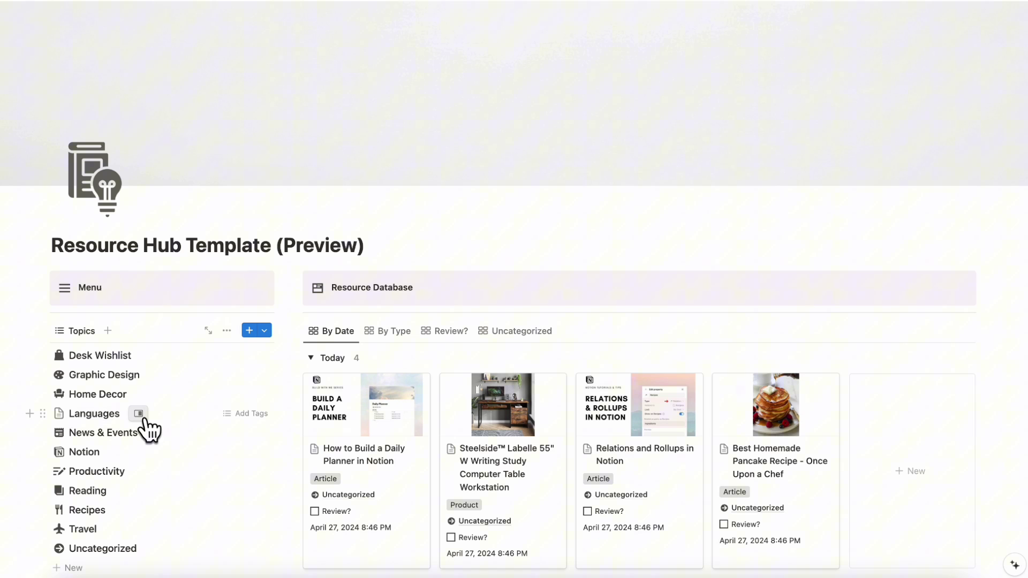
left_click(140, 415)
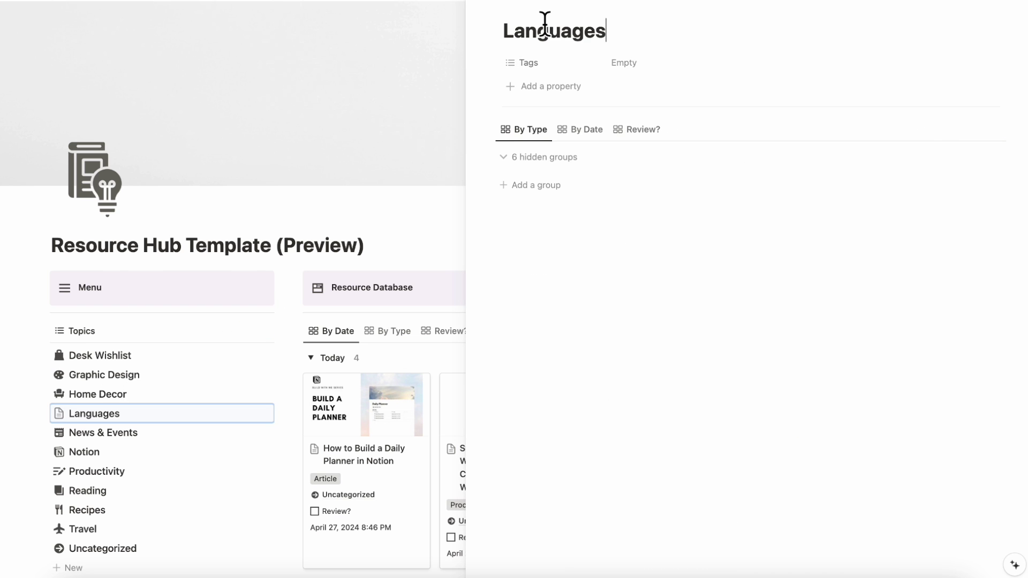
mouse_move(555, 31)
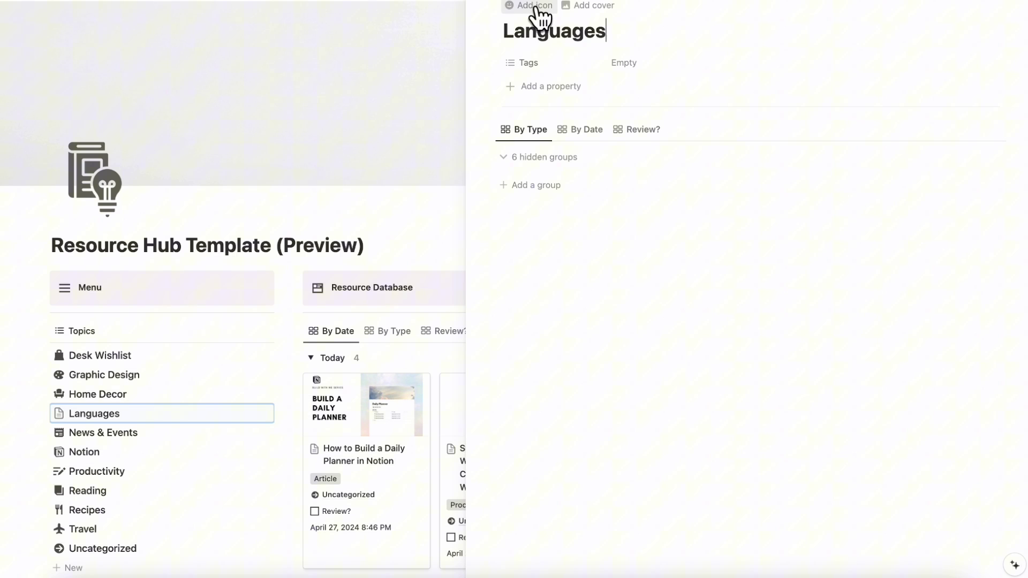
Set the Languages page icon to the language speech-bubble from the Icons set (search 'spe').
left_click(538, 10)
left_click(444, 58)
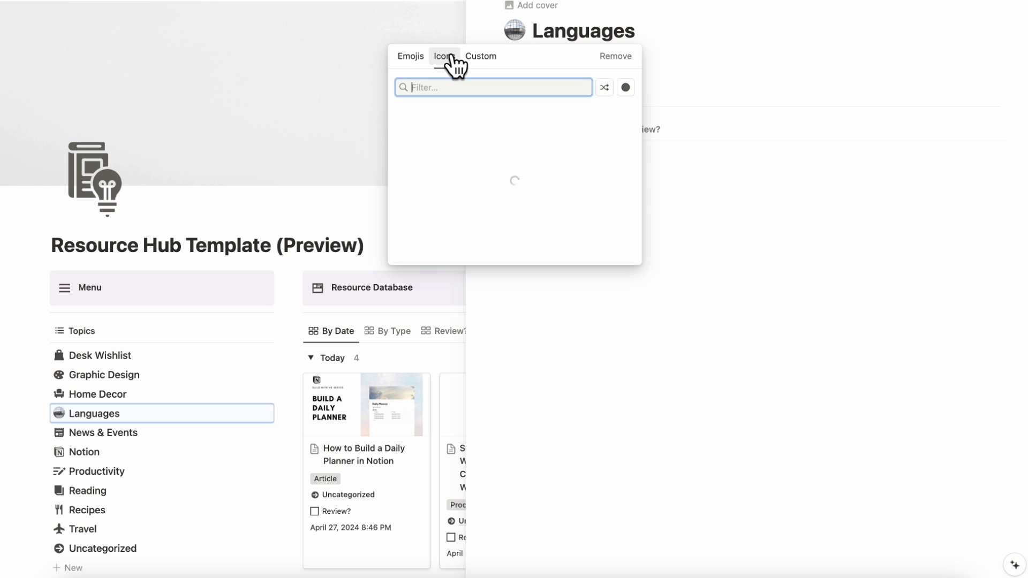
type("spe")
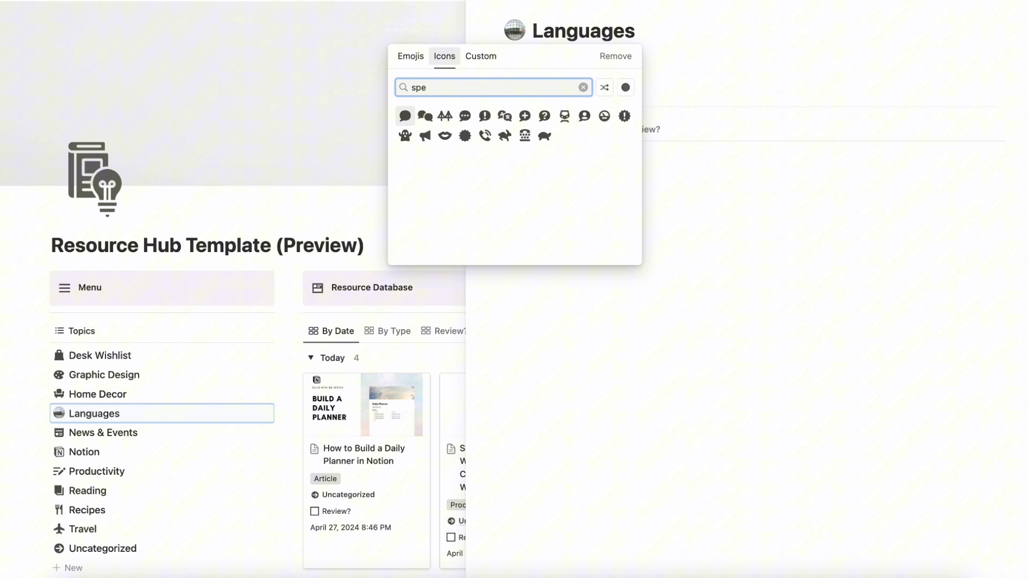
left_click(505, 116)
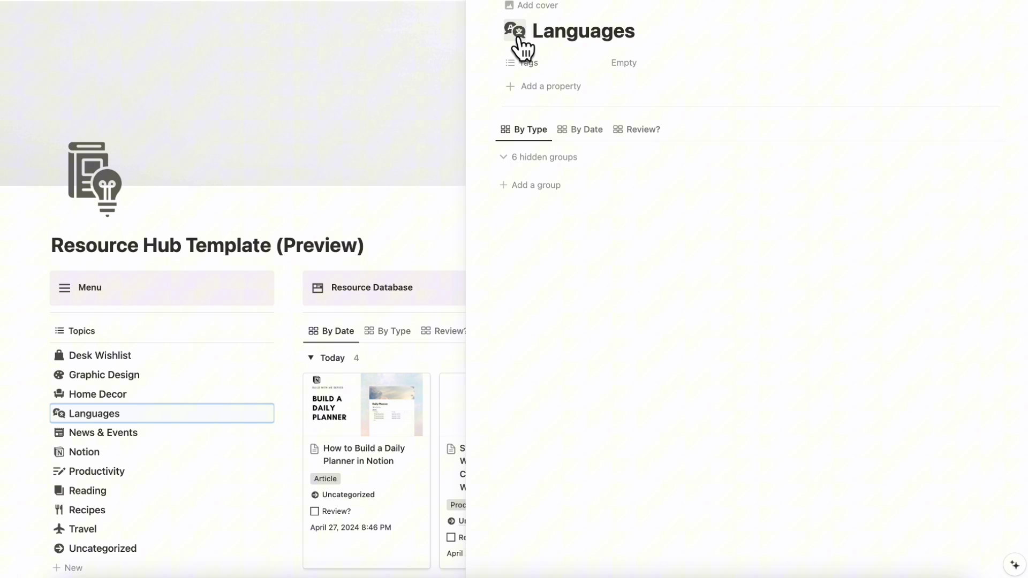
Leave the Languages tags empty and close the topic page.
left_click(666, 62)
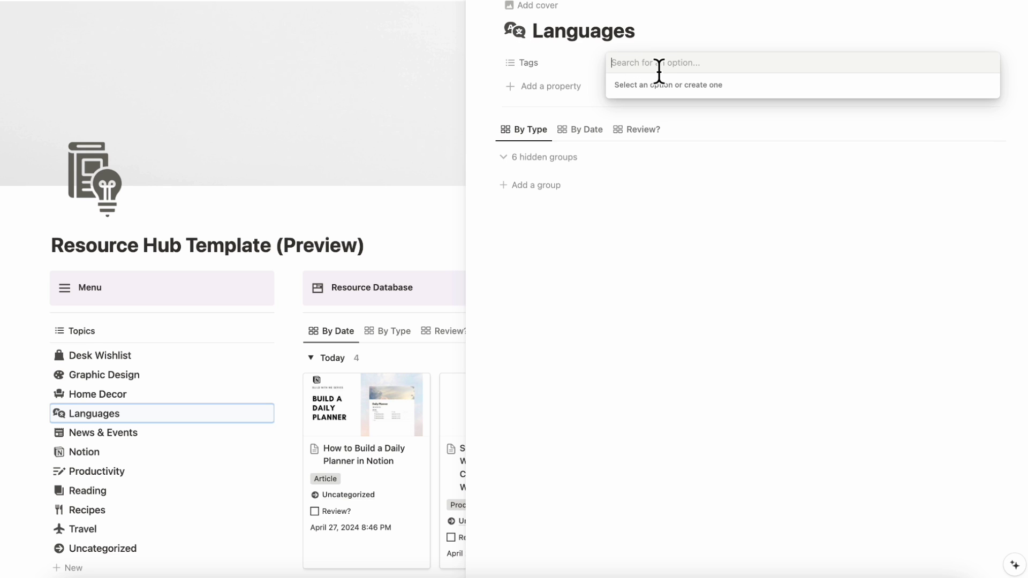
left_click(671, 32)
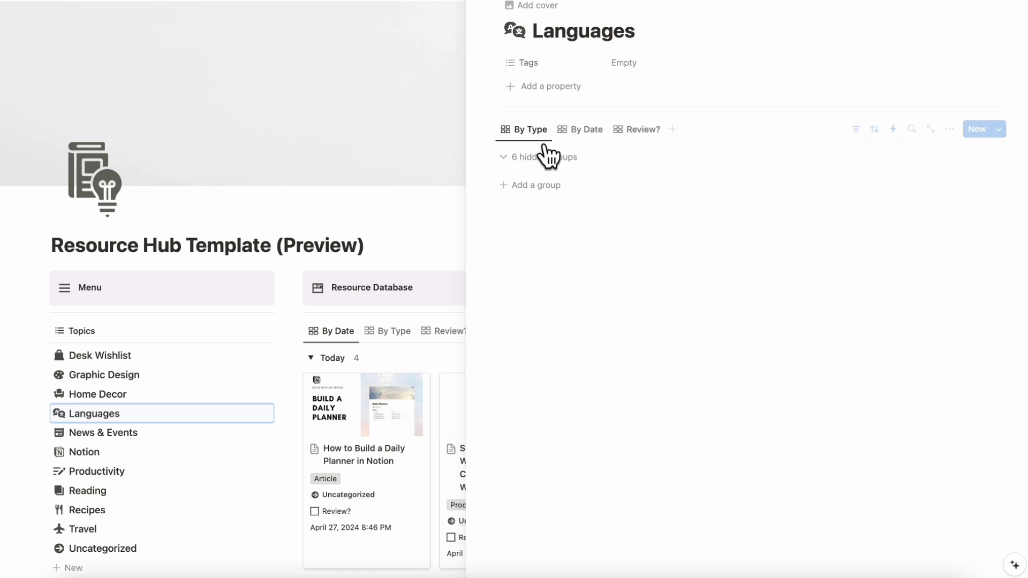
mouse_move(579, 131)
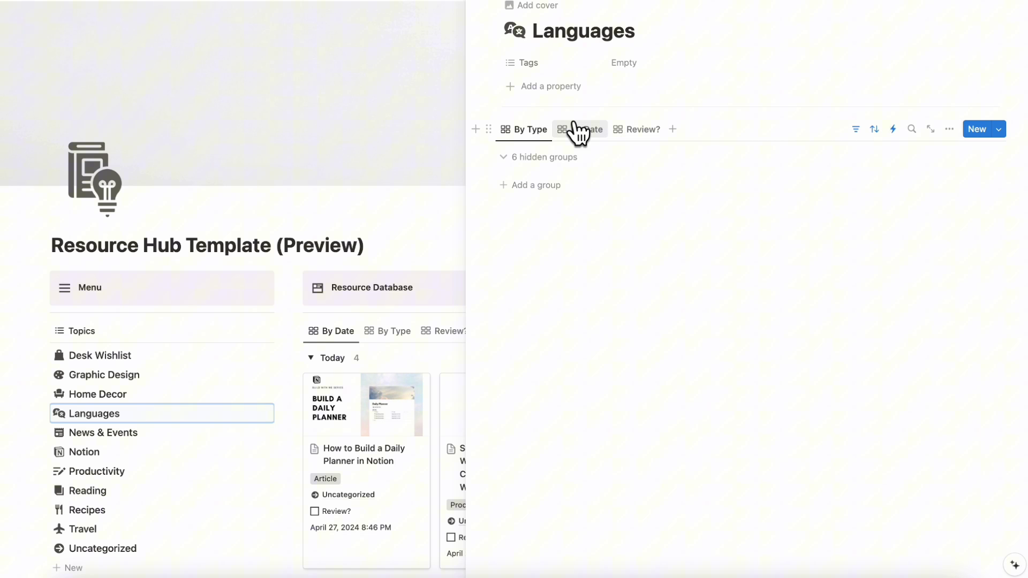
key("Escape")
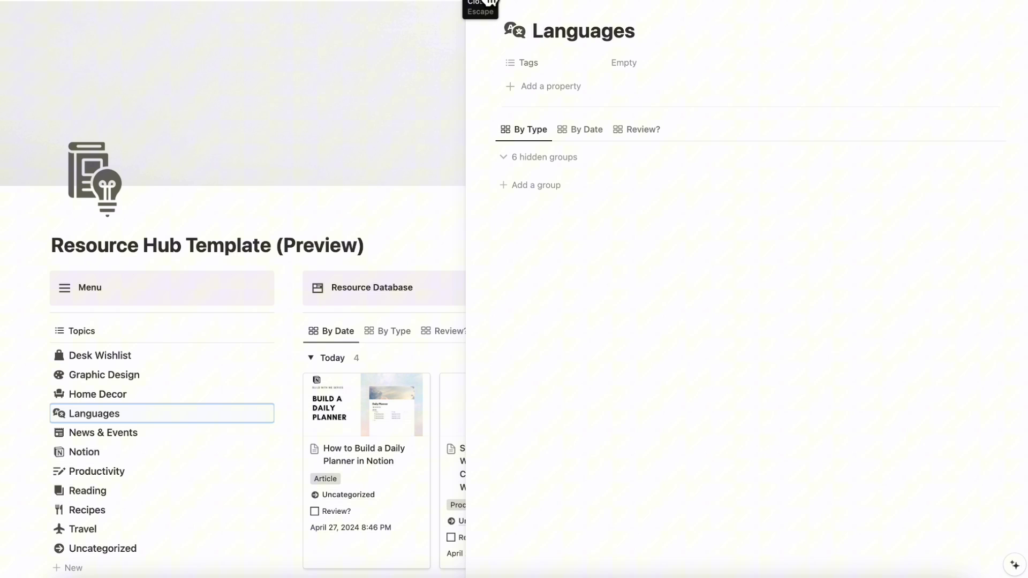
left_click(432, 225)
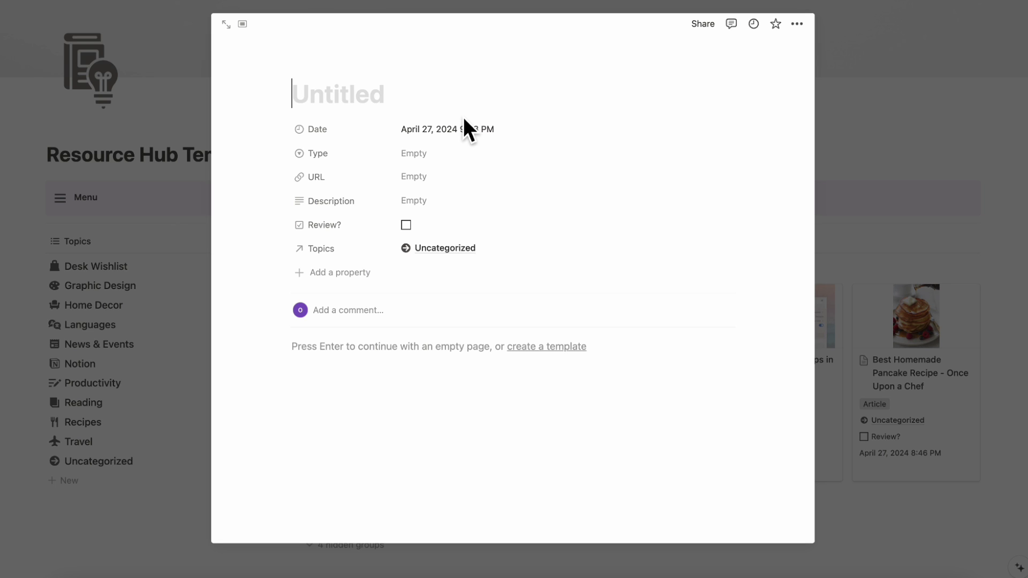
type("Resource Hub with N")
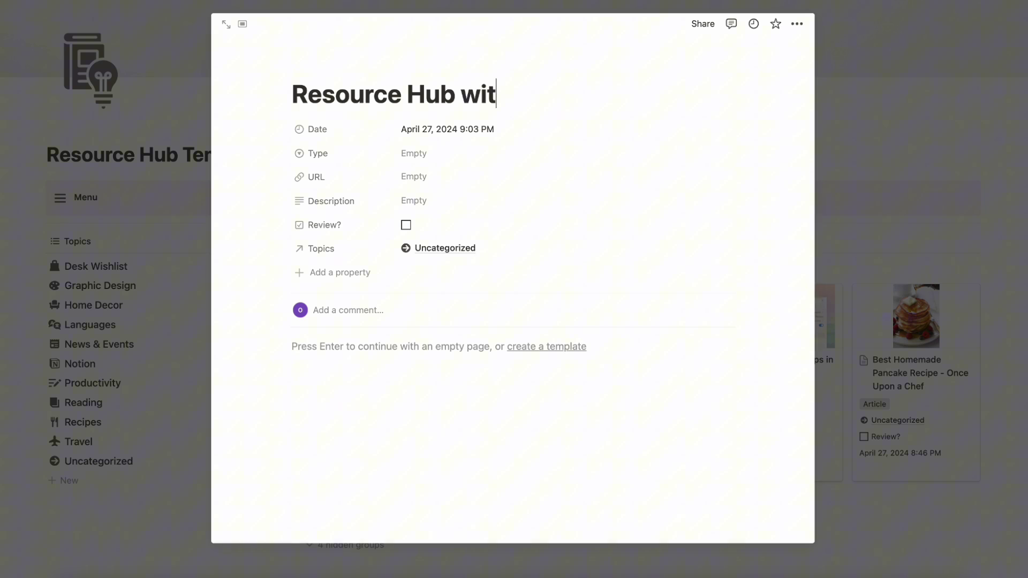
type("otion")
Set the Resource Hub with Notion entry's Type to Article.
left_click(500, 155)
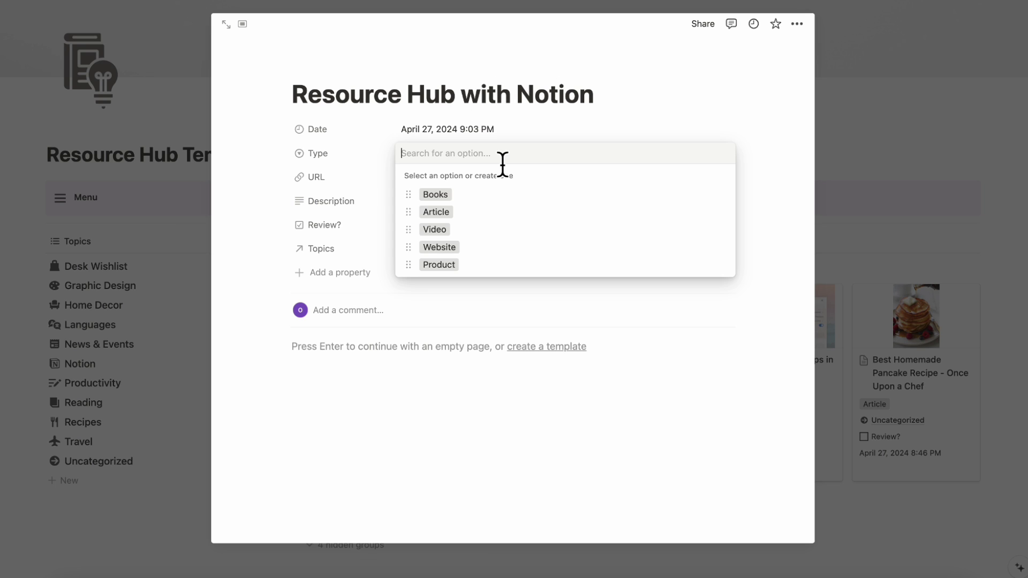
left_click(502, 214)
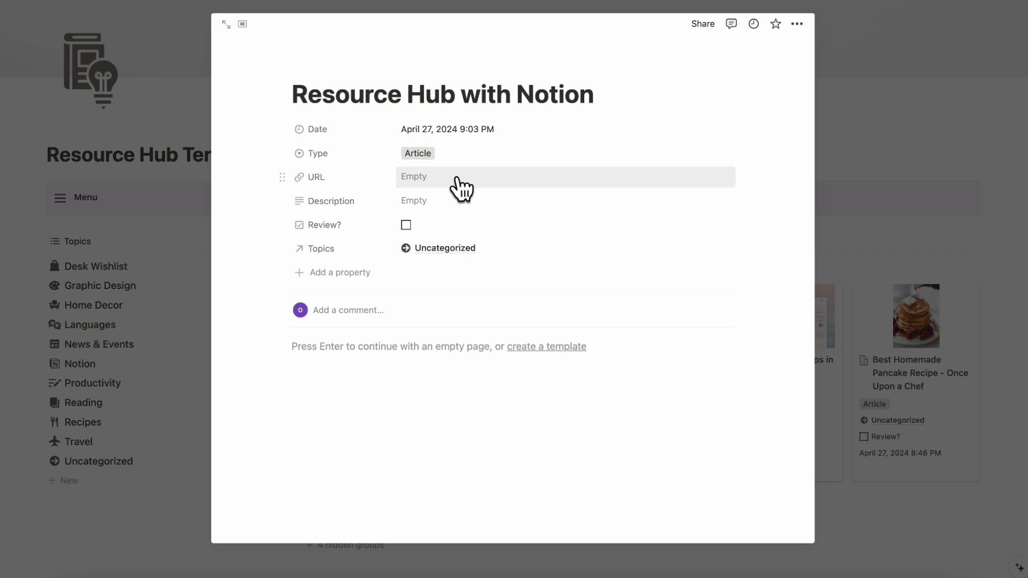
Copy the article's theorganizednotebook.com address from Chrome into the entry's URL property.
left_click(265, 571)
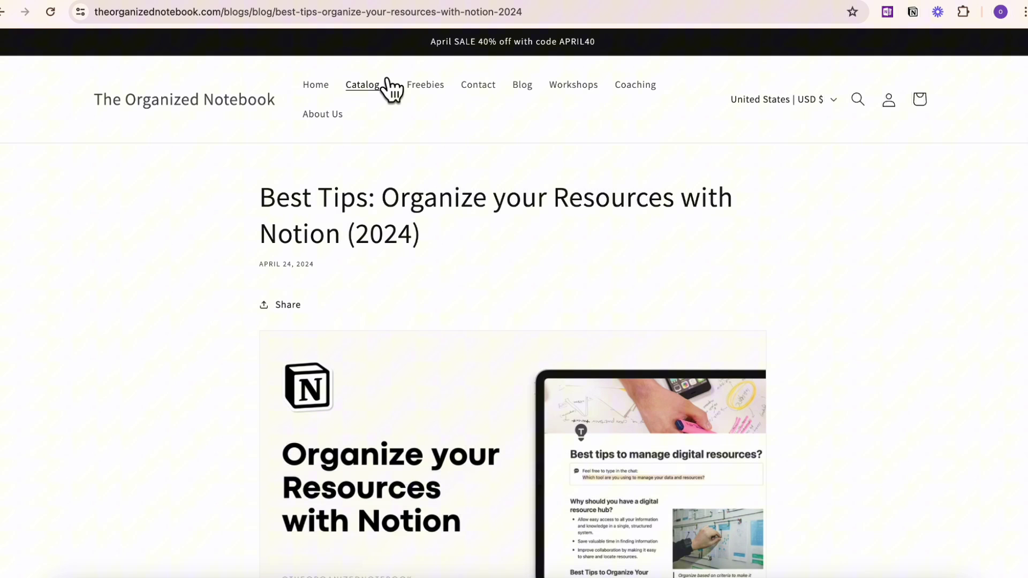
left_click(411, 20)
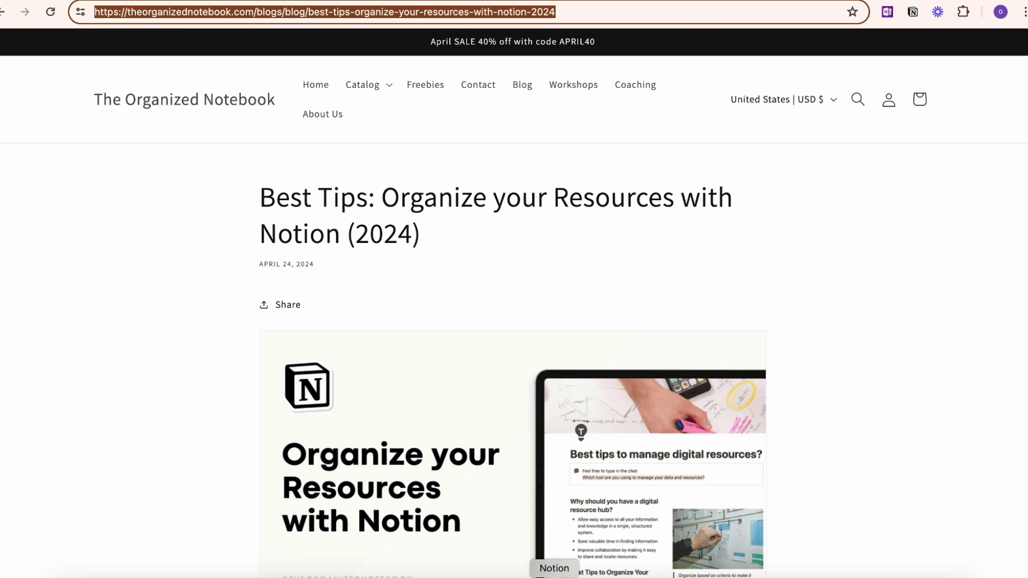
left_click(554, 573)
left_click(463, 177)
key("super+v")
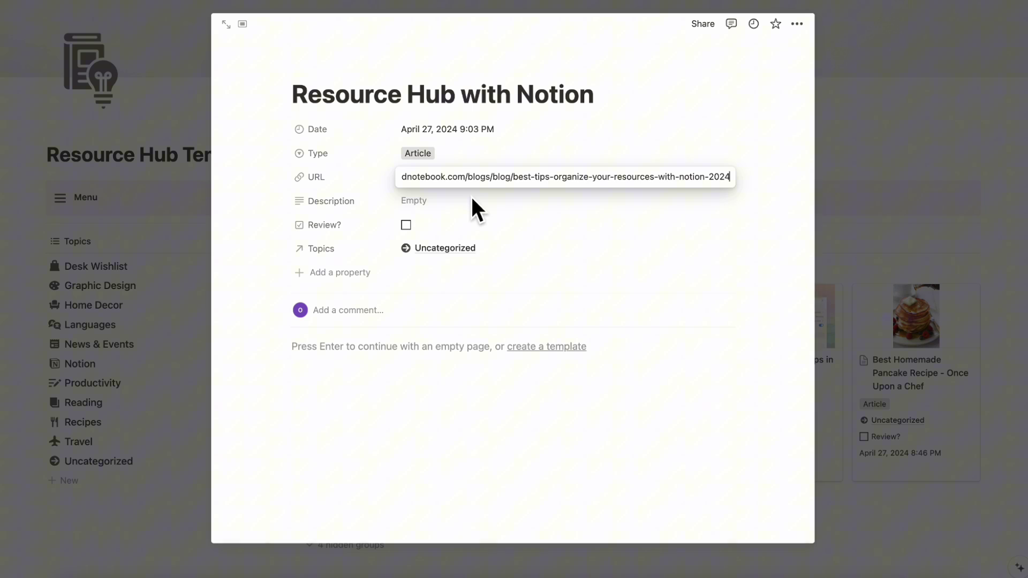
key("Return")
Leave Description empty, swap the Uncategorized topic for Notion, and select the article's opening paragraphs for the body.
left_click(471, 211)
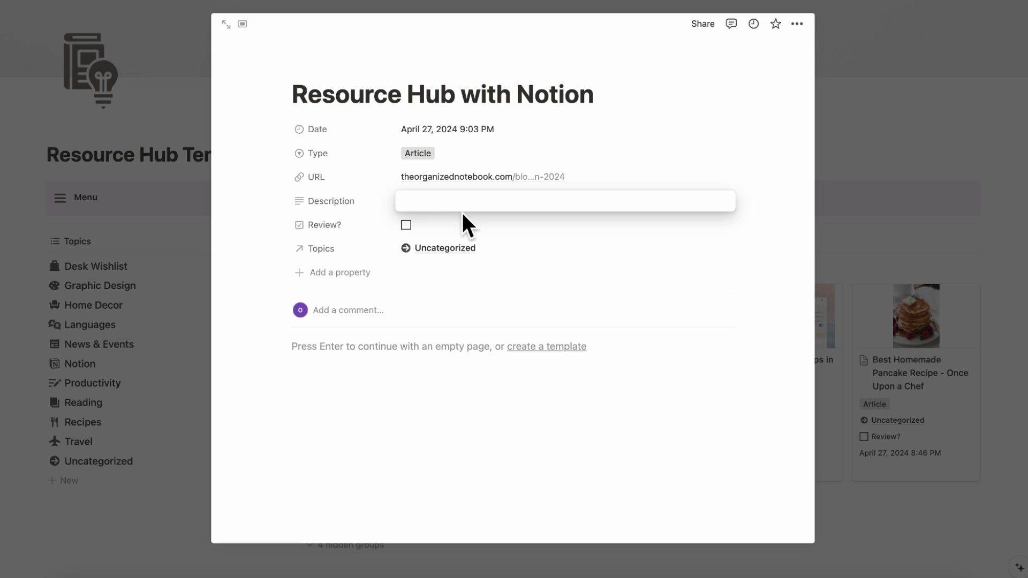
left_click(486, 227)
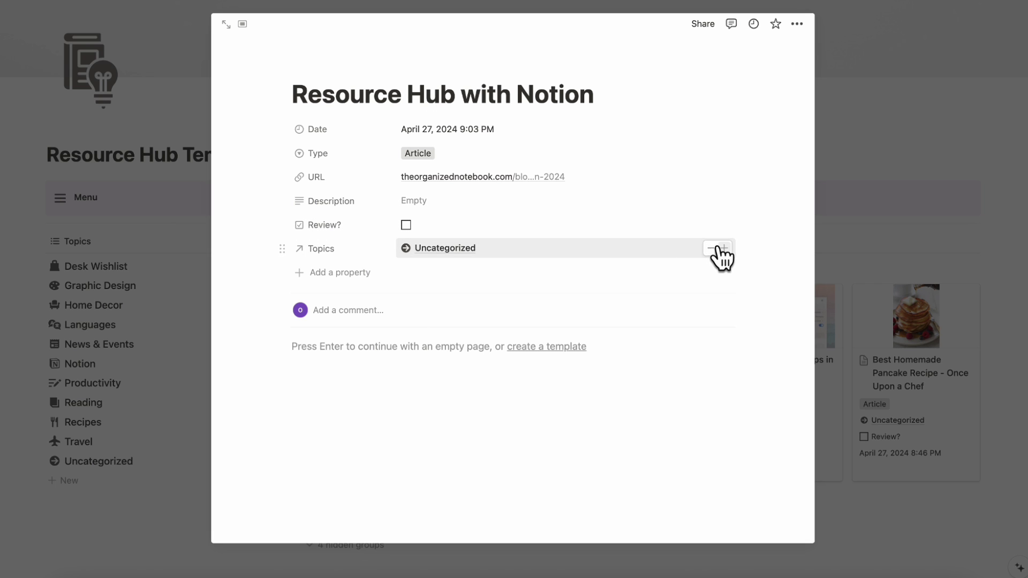
left_click(715, 248)
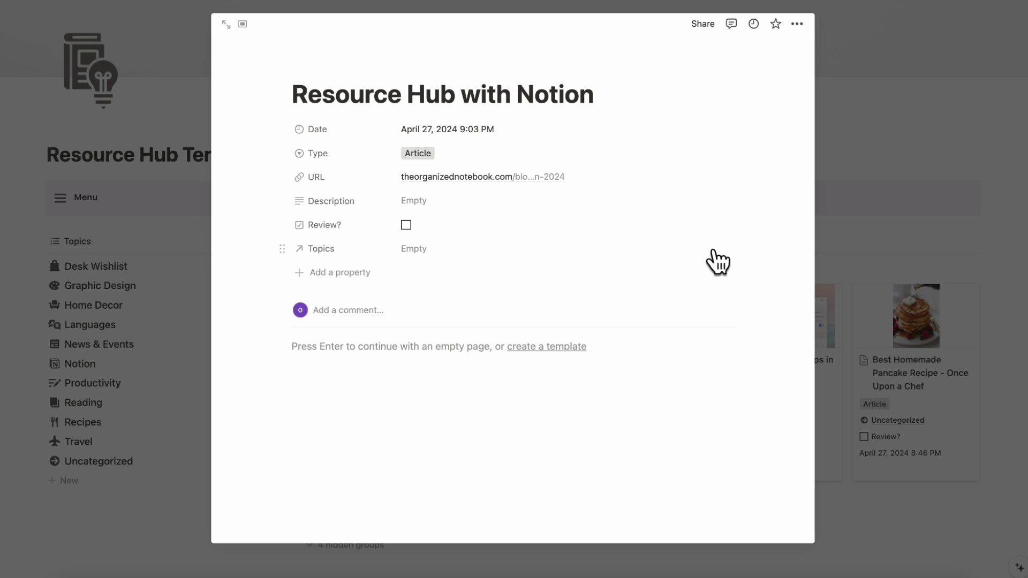
left_click(485, 257)
left_click(482, 290)
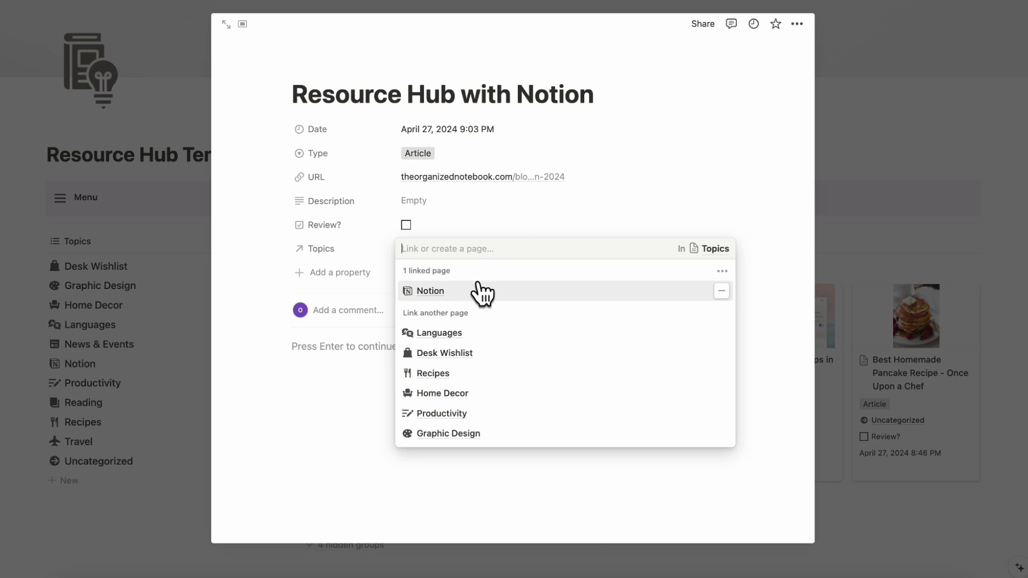
left_click(509, 213)
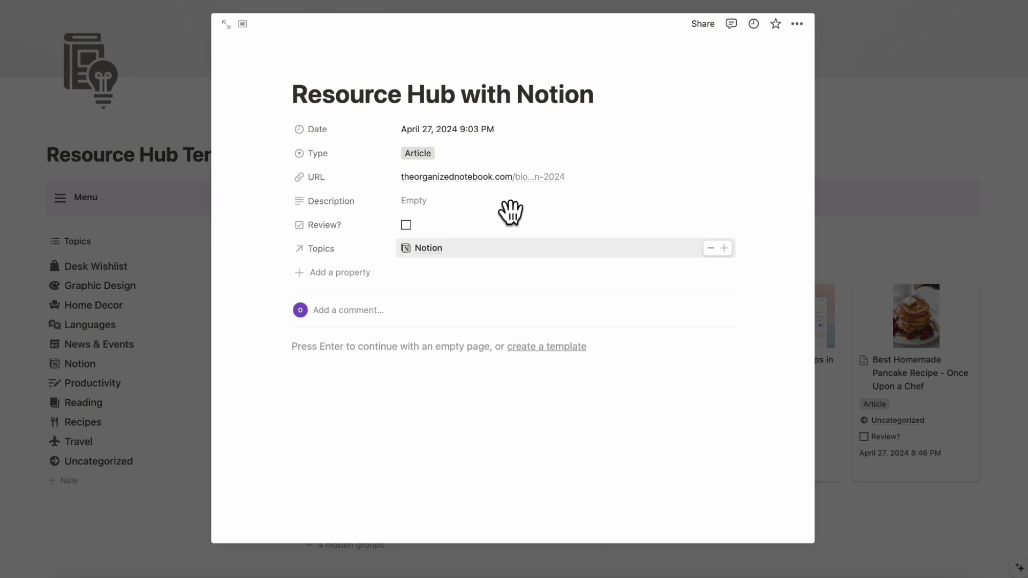
left_click(377, 350)
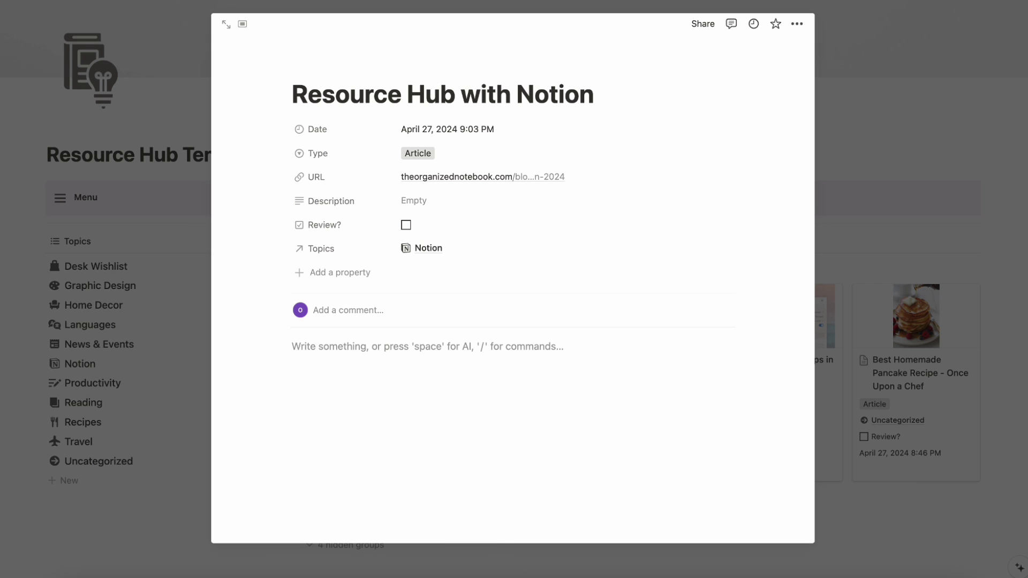
scroll(356, 429, "down", 5)
scroll(285, 173, "down", 2)
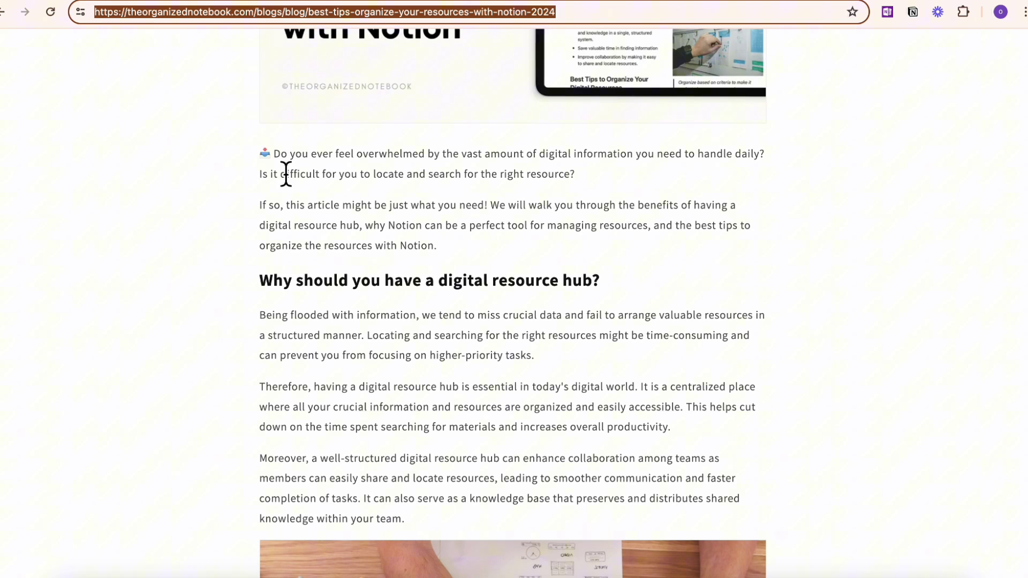
mouse_move(266, 161)
left_mouse_down()
mouse_move(692, 567)
mouse_move(683, 540)
left_mouse_up()
key("super+c")
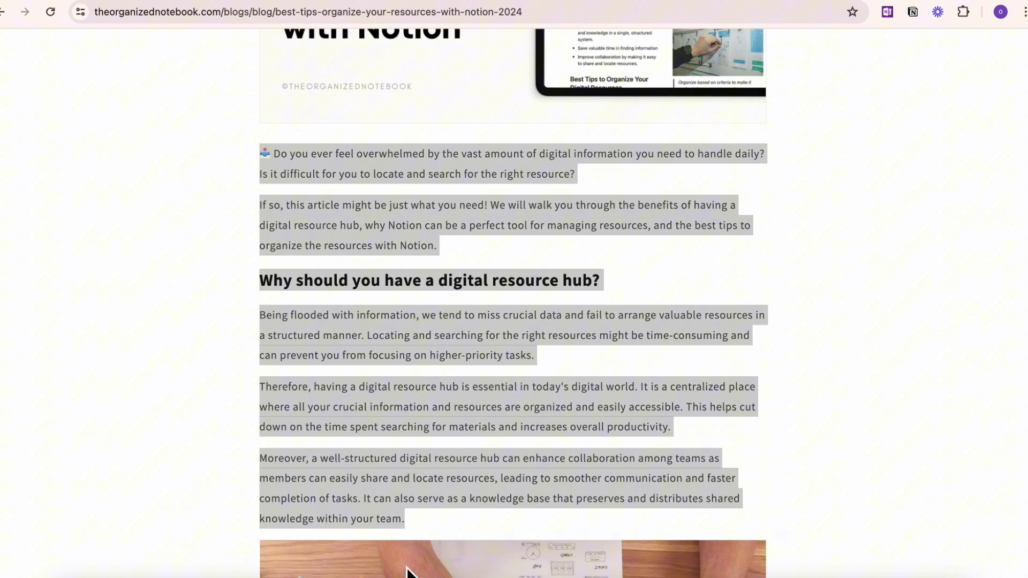
Paste the article's opening paragraphs into the entry's body.
key("super+Tab")
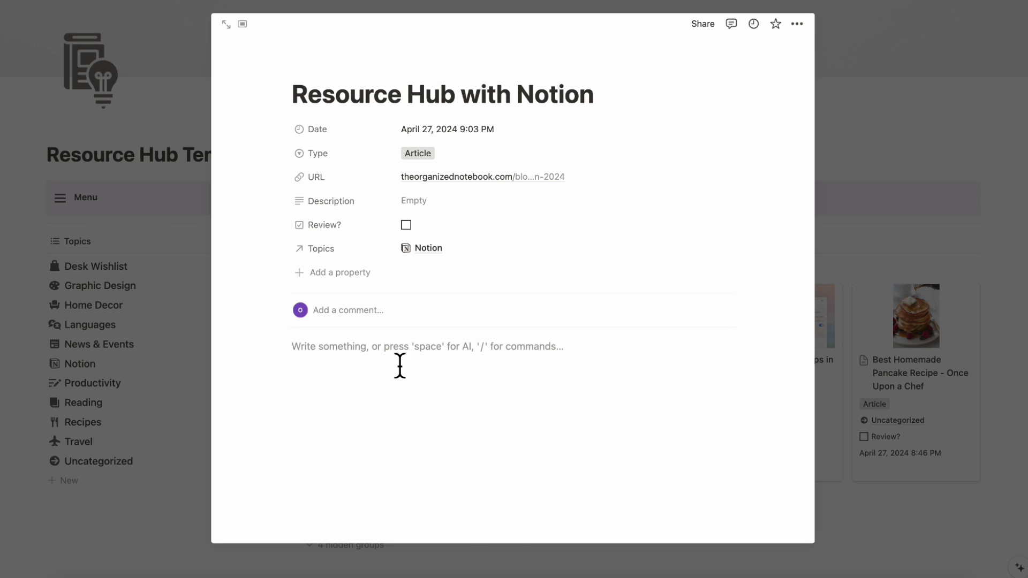
key("super+v")
left_click(479, 411)
scroll(499, 419, "down", 3)
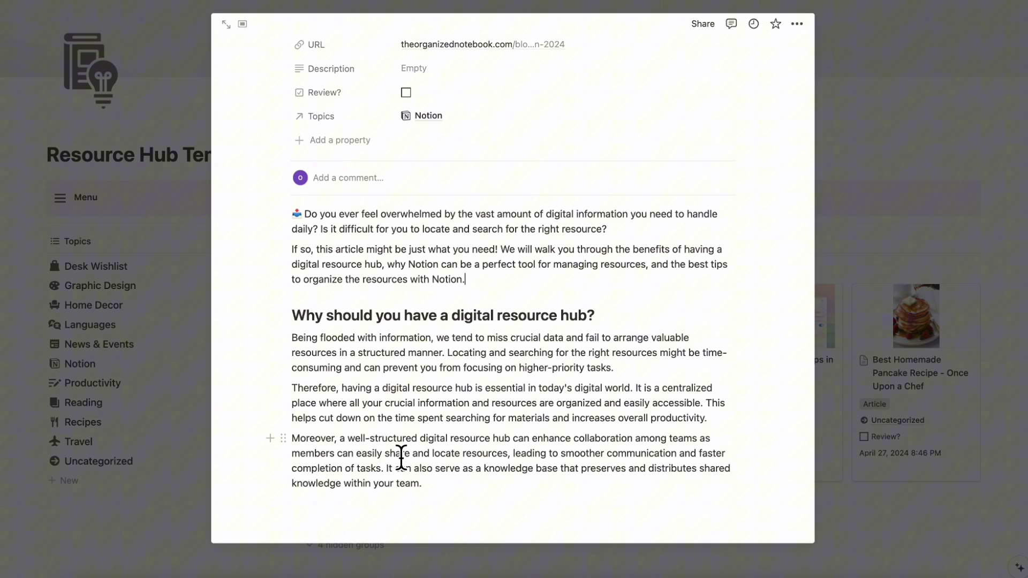
Highlight the enhancing-collaboration phrase with a yellow background.
mouse_move(344, 449)
left_mouse_down()
mouse_move(646, 442)
mouse_move(634, 442)
left_mouse_up()
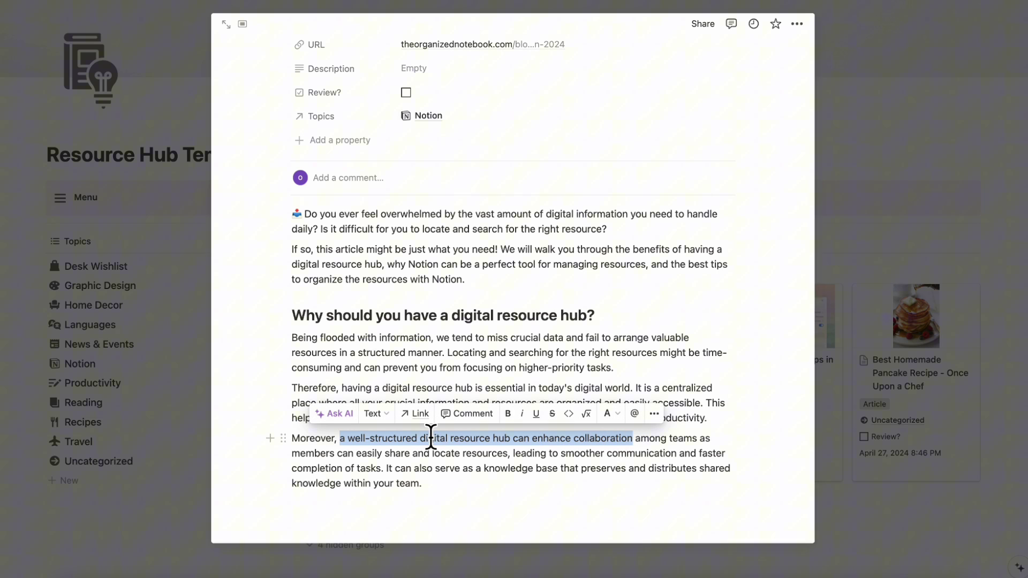
left_click(611, 414)
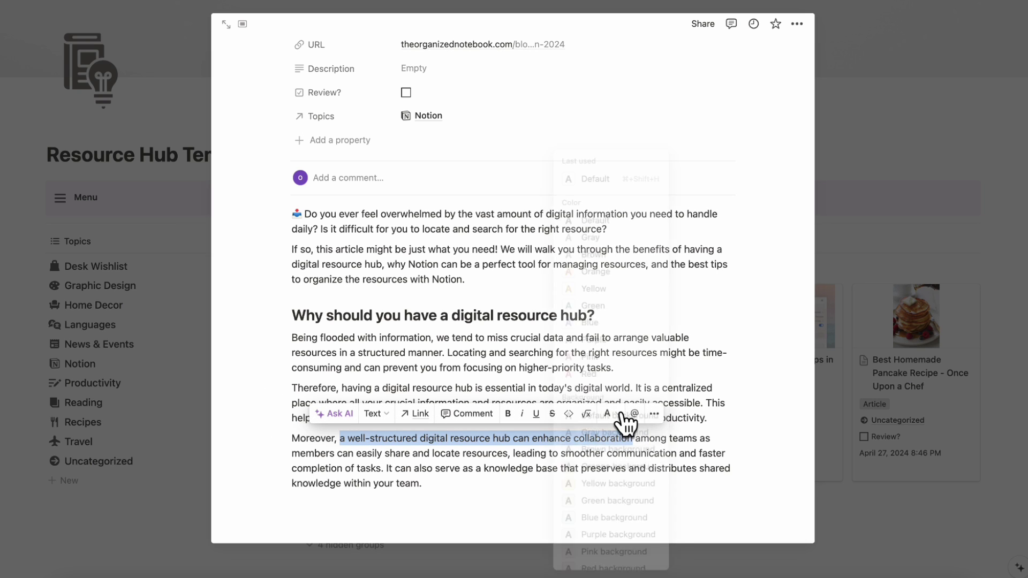
left_click(642, 488)
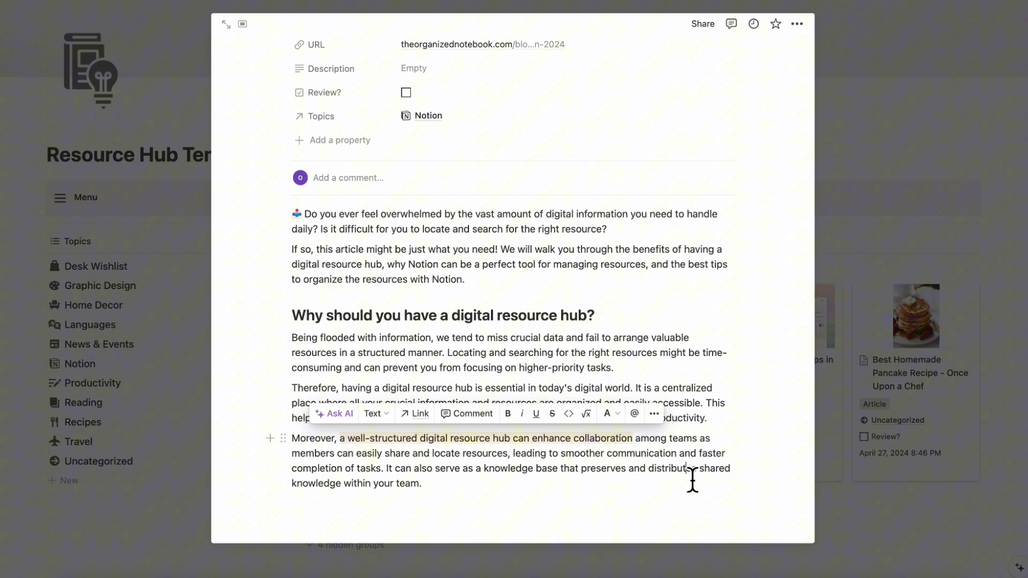
left_click(599, 491)
scroll(597, 492, "up", 3)
scroll(596, 491, "up", 2)
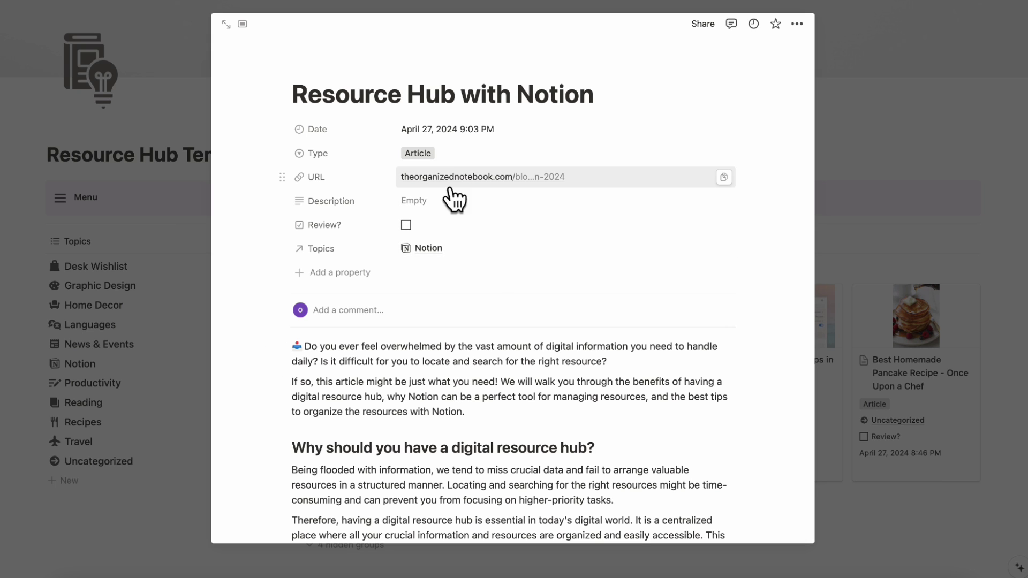
Insert an empty line above the first paragraph and move onto it.
left_click(294, 355)
key("Return")
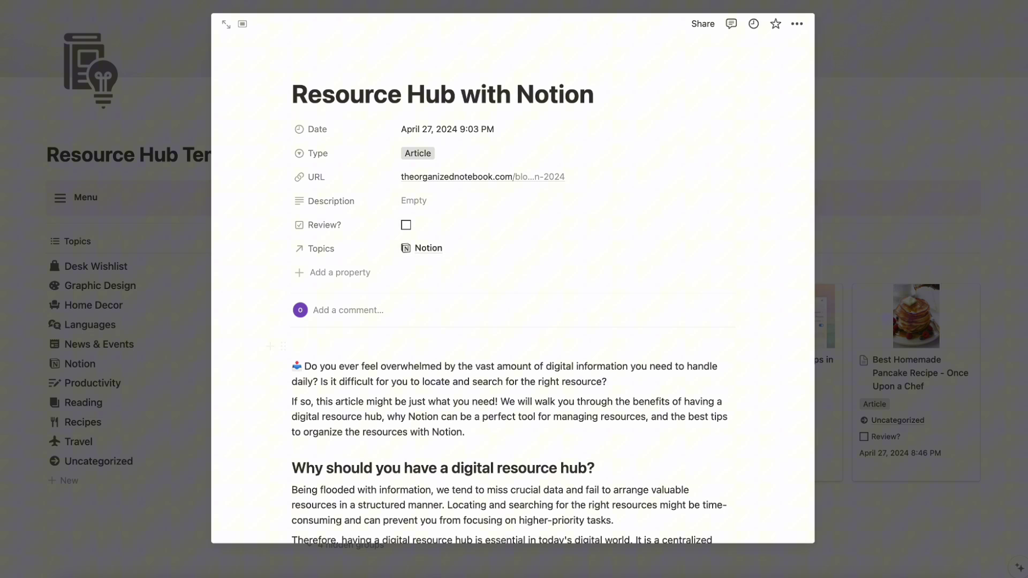
left_click(364, 351)
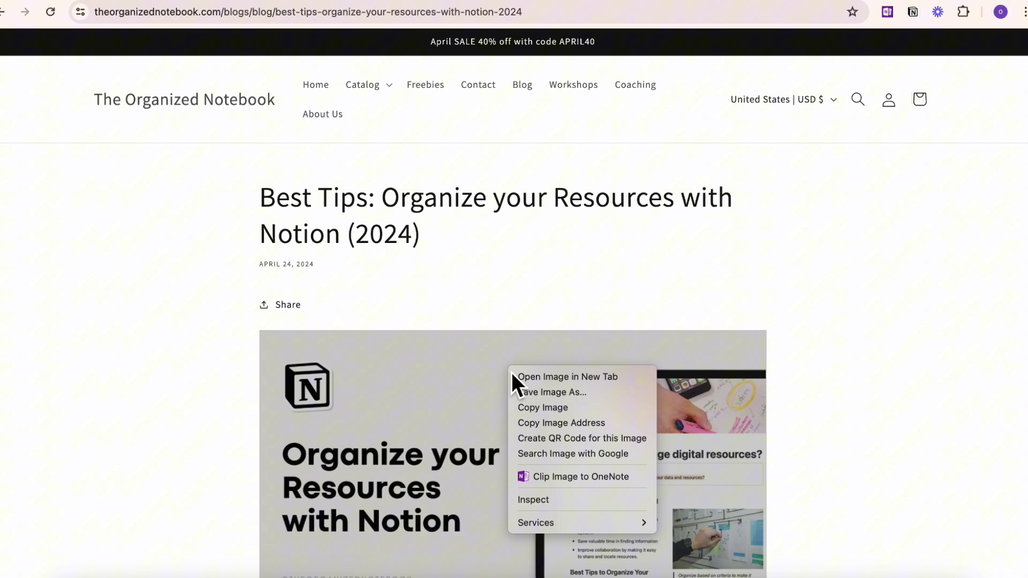
Copy the article's hero image into the entry's top line and close back to the board.
left_click(580, 410)
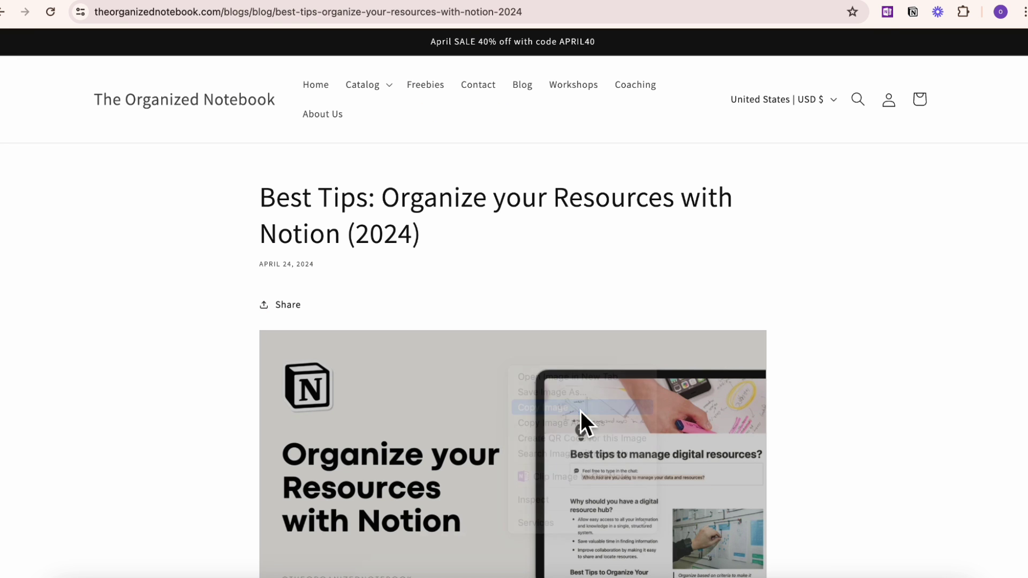
left_click(551, 575)
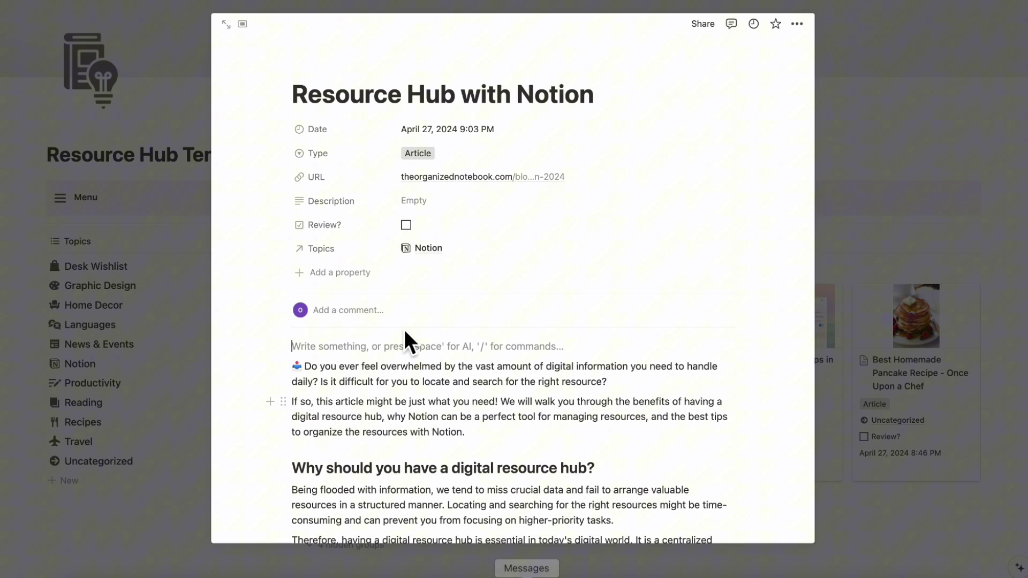
key("ctrl+v")
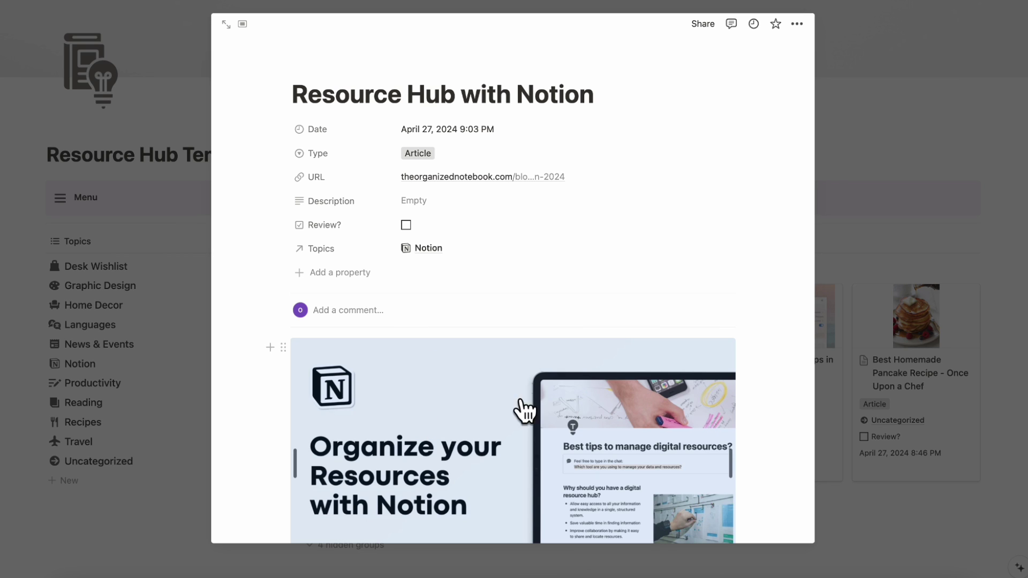
left_click(904, 256)
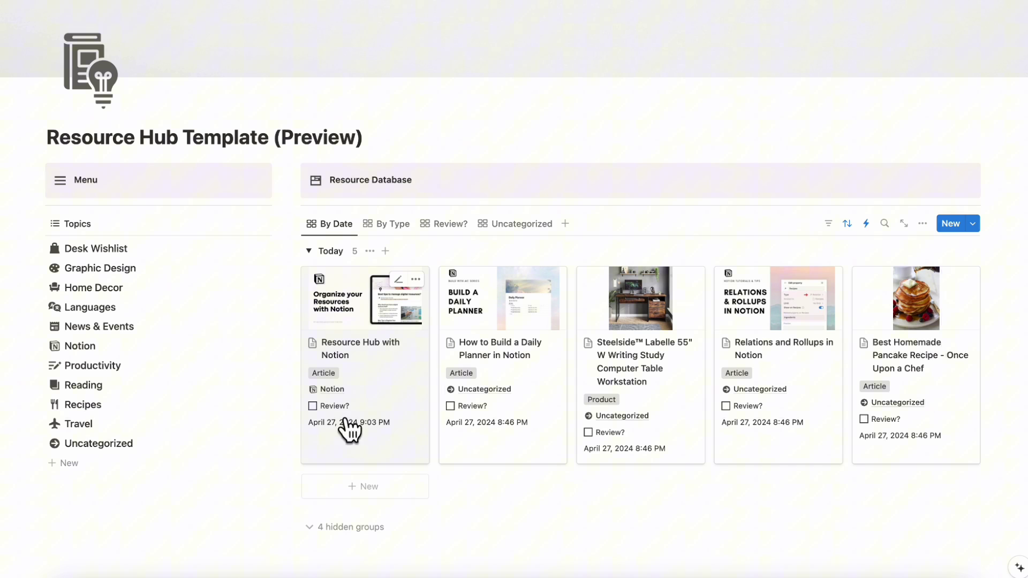
mouse_move(365, 366)
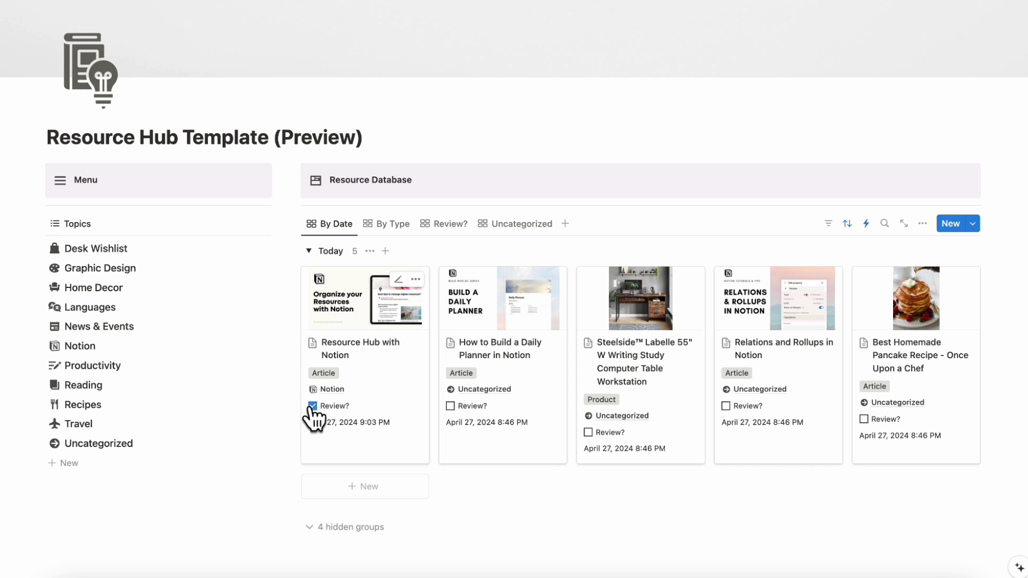
Mark Resource Hub with Notion and Relations and Rollups in Notion for review and show the Review view.
left_click(314, 407)
left_click(454, 226)
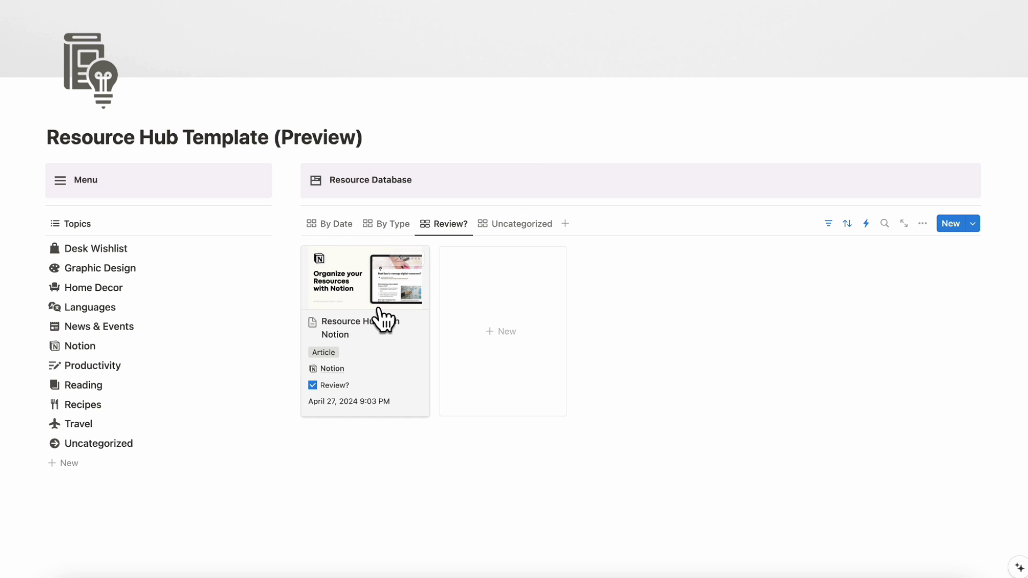
left_click(342, 229)
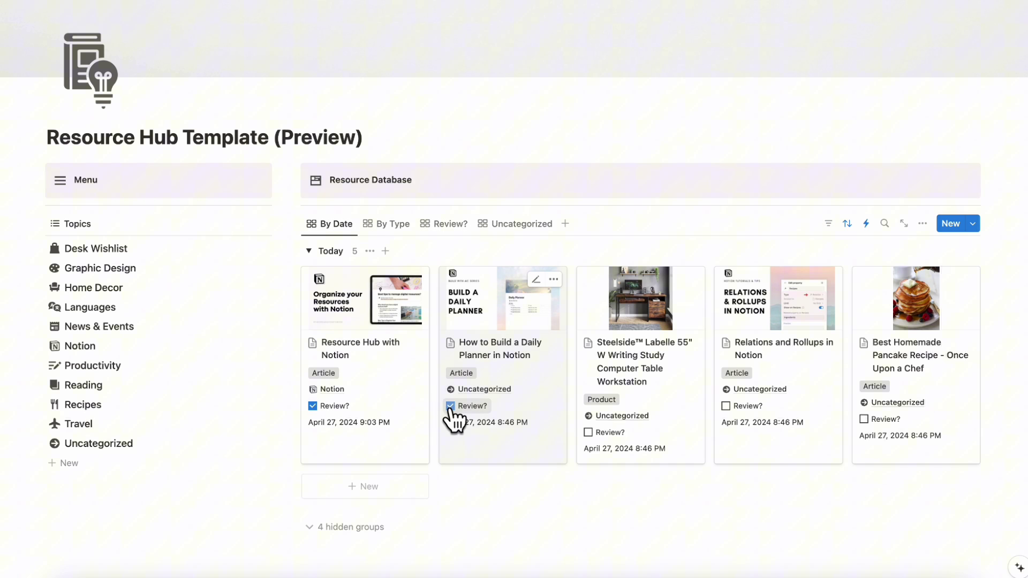
left_click(726, 406)
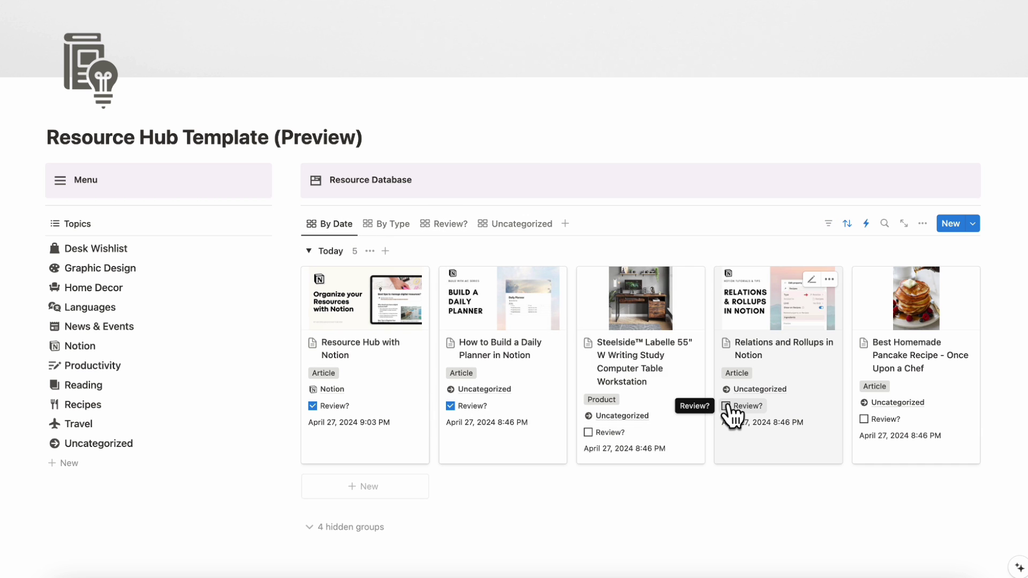
left_click(451, 227)
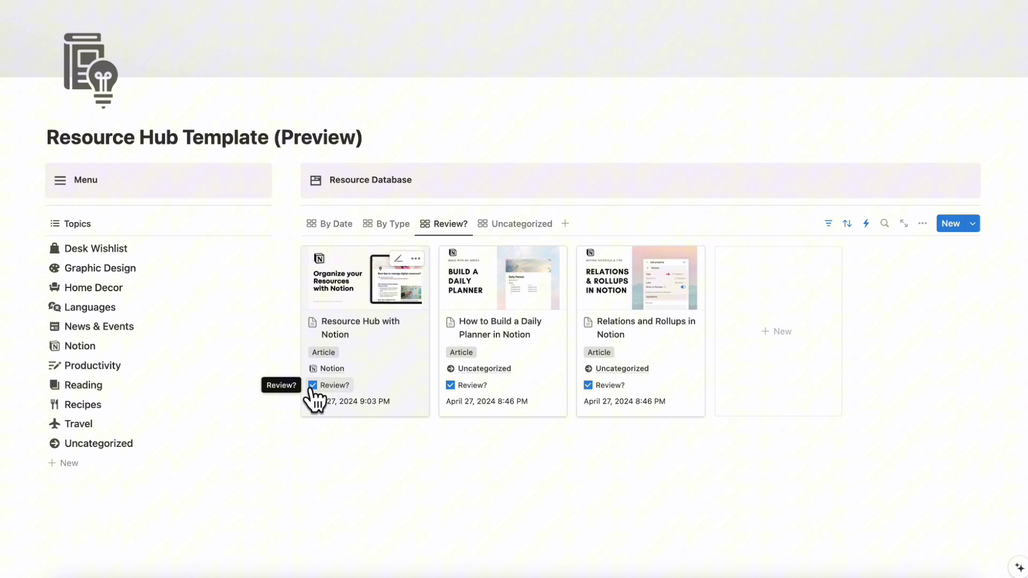
mouse_move(503, 331)
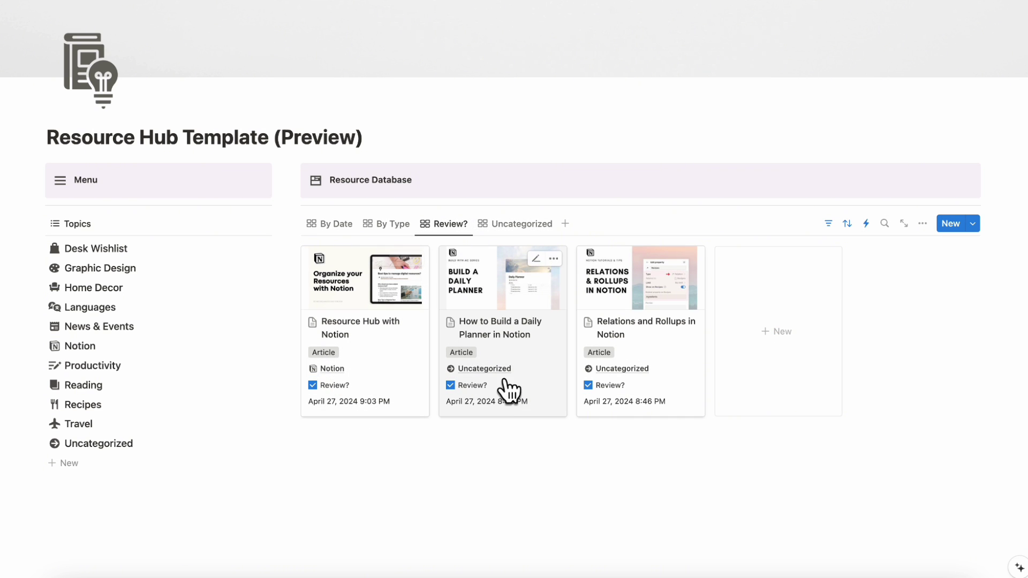
Link the Daily Planner and Relations and Rollups articles to the Notion topic, dropping Uncategorized.
left_click(498, 377)
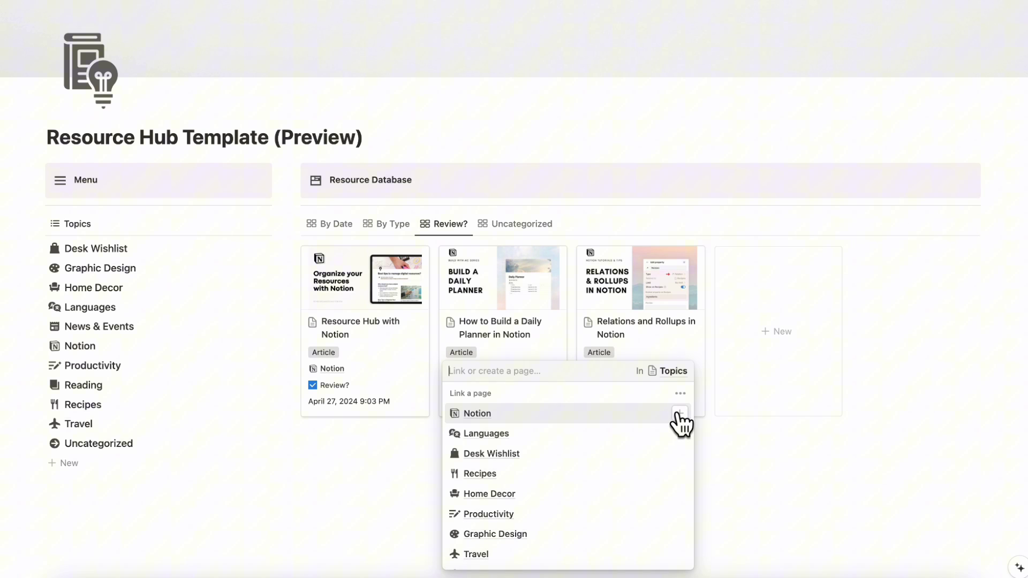
left_click(540, 414)
key("Escape")
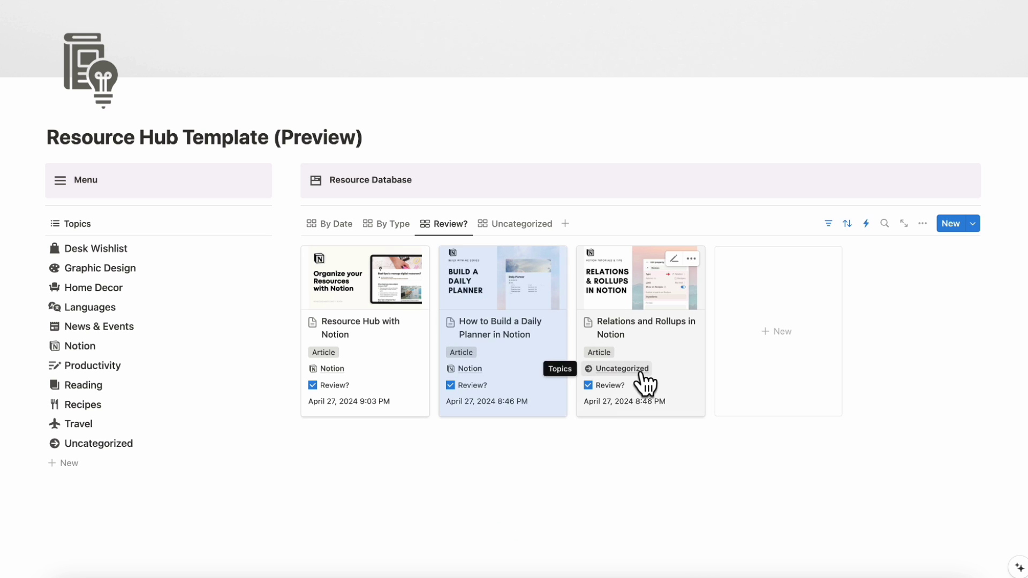
left_click(643, 370)
left_click(818, 415)
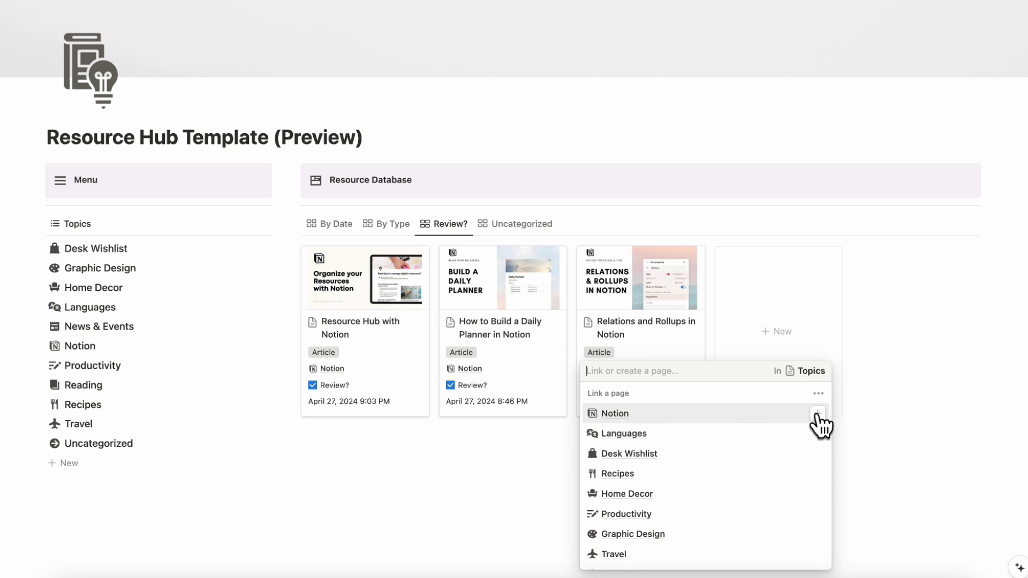
left_click(734, 427)
key("Escape")
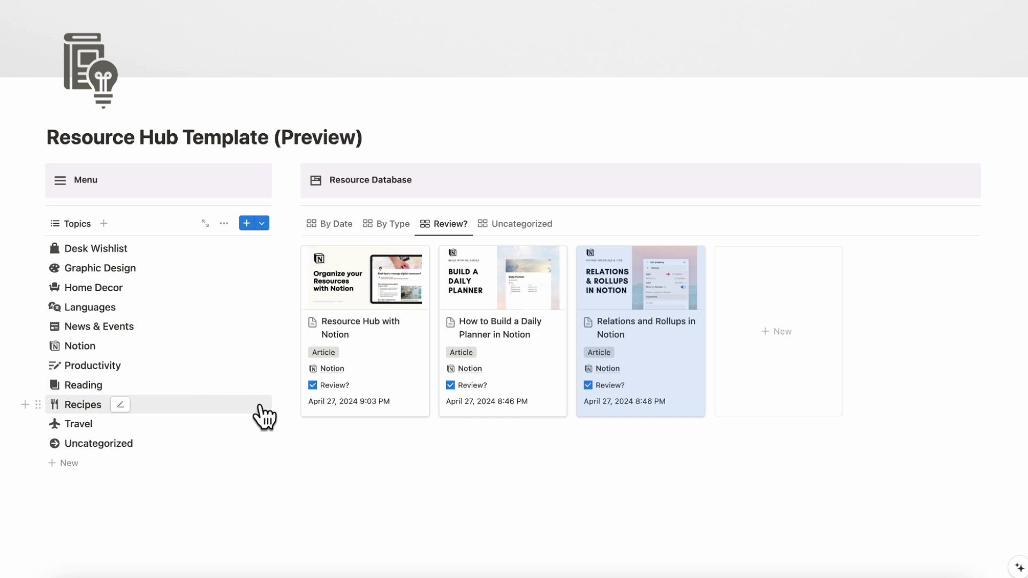
Preview the Notion topic's backlinked articles, then return the Resource Database to its By Date grouping.
left_click(83, 350)
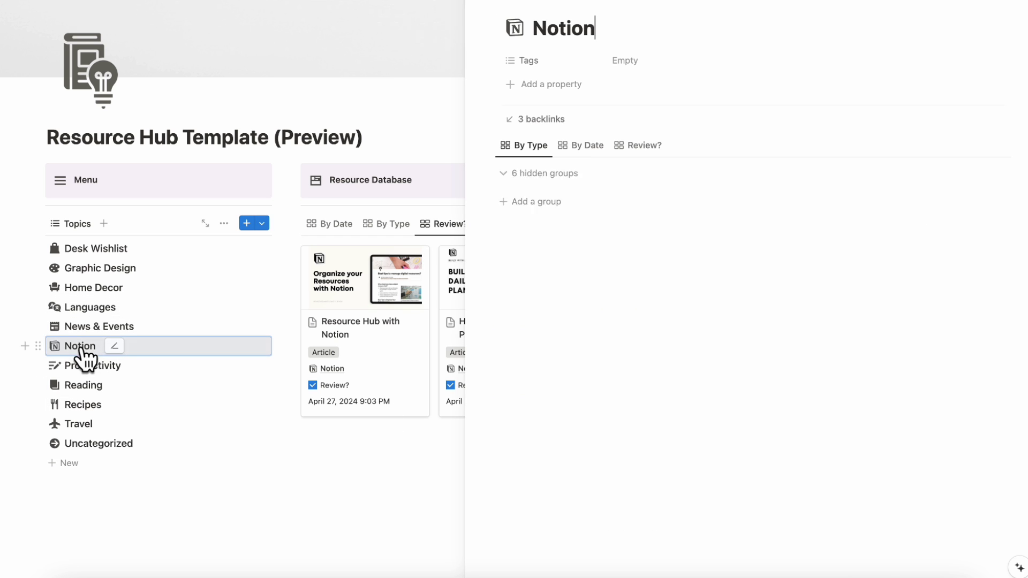
left_click(587, 145)
left_click(642, 148)
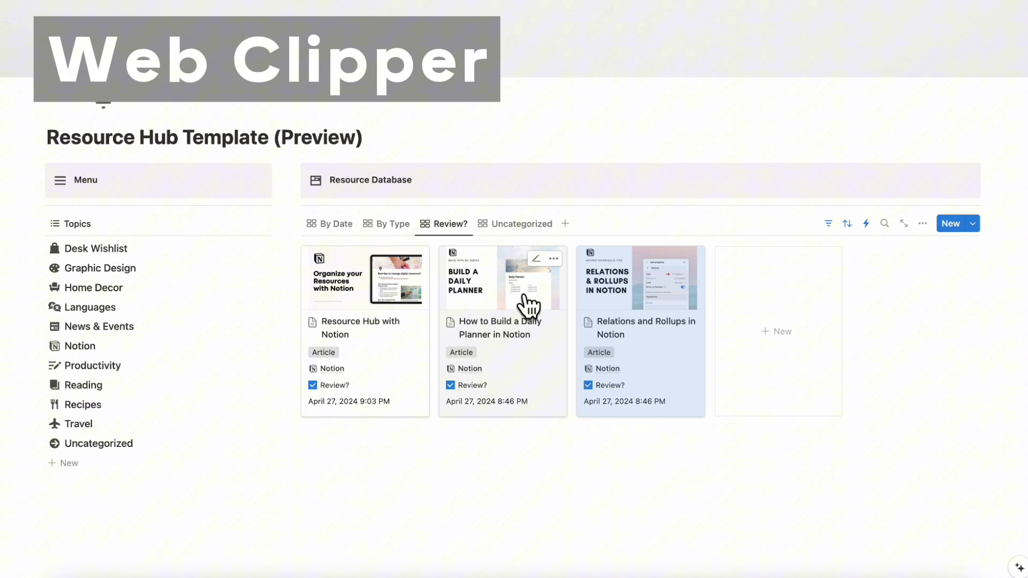
left_click(338, 226)
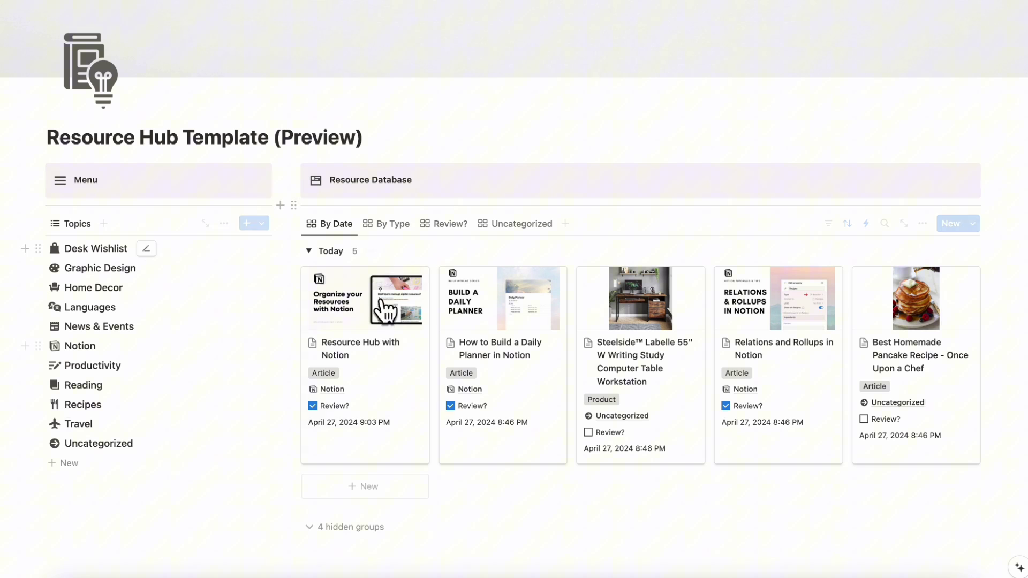
mouse_move(365, 365)
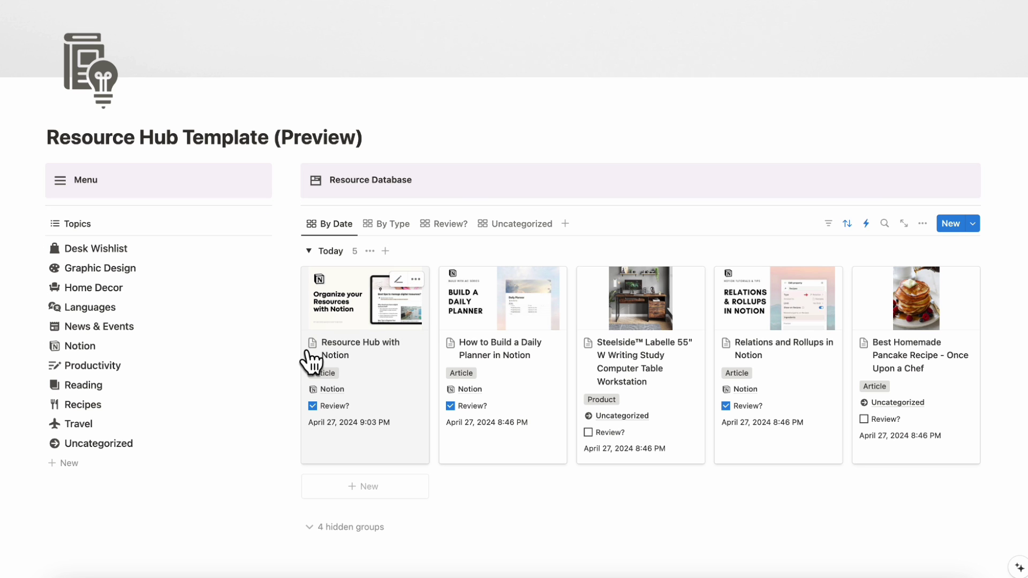
Switch to Chrome and bring up the Notion Web Clipper page alongside the blog article.
left_click(262, 577)
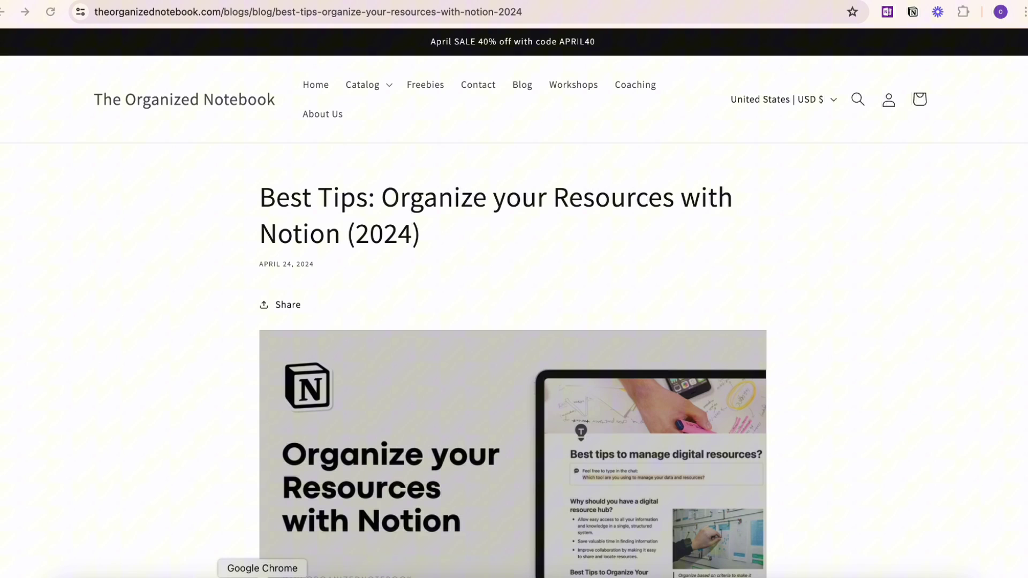
left_click(312, 2)
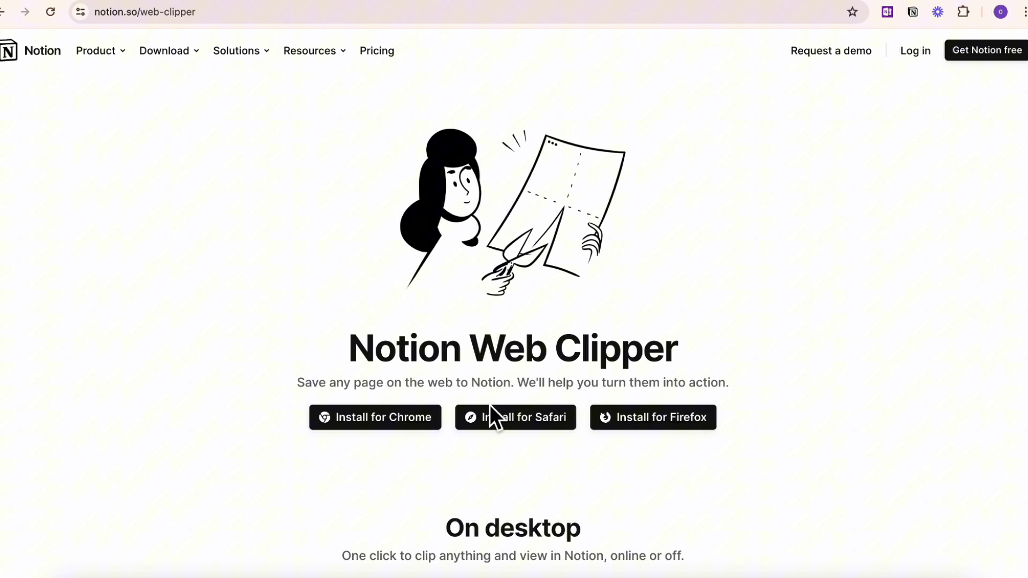
scroll(489, 405, "down", 3)
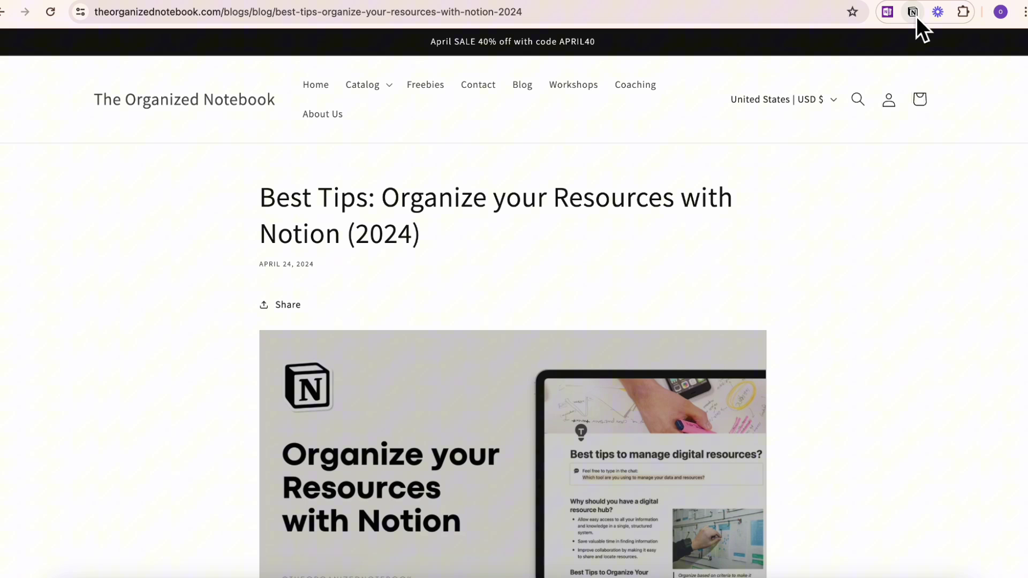
Clip the Best Tips article with the Notion Web Clipper into the Resources Preview database.
left_click(913, 13)
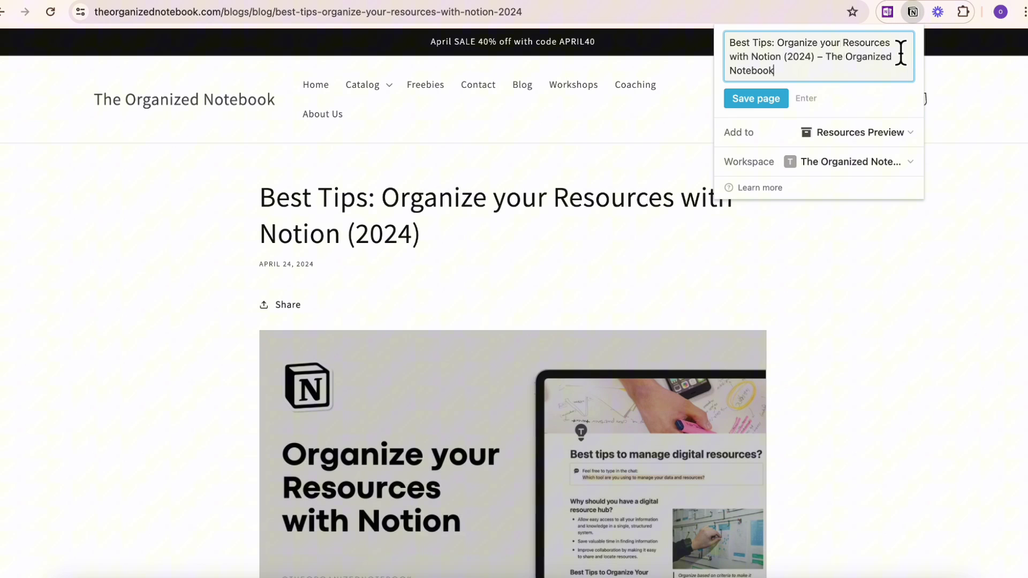
left_click(886, 136)
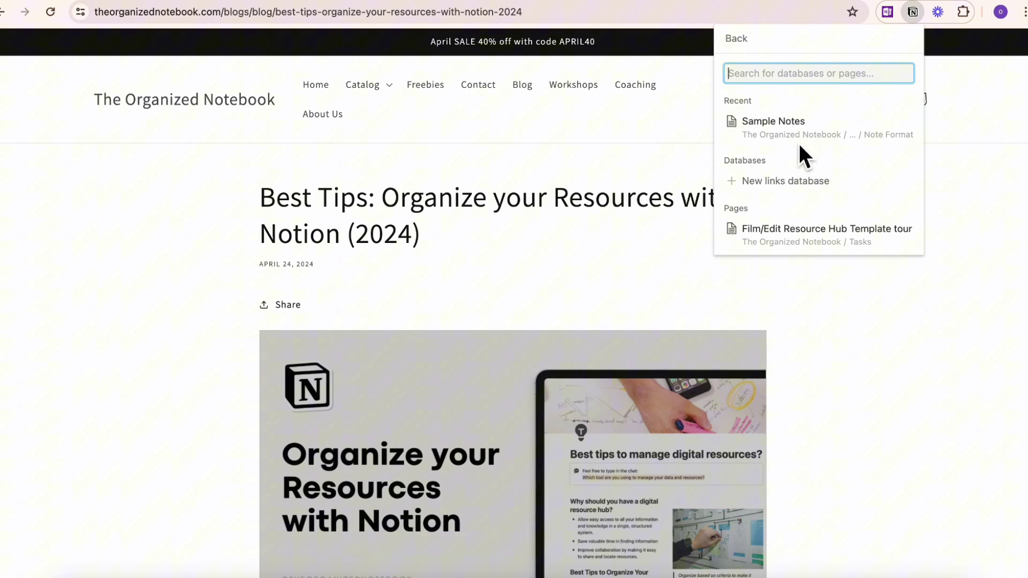
type("resources")
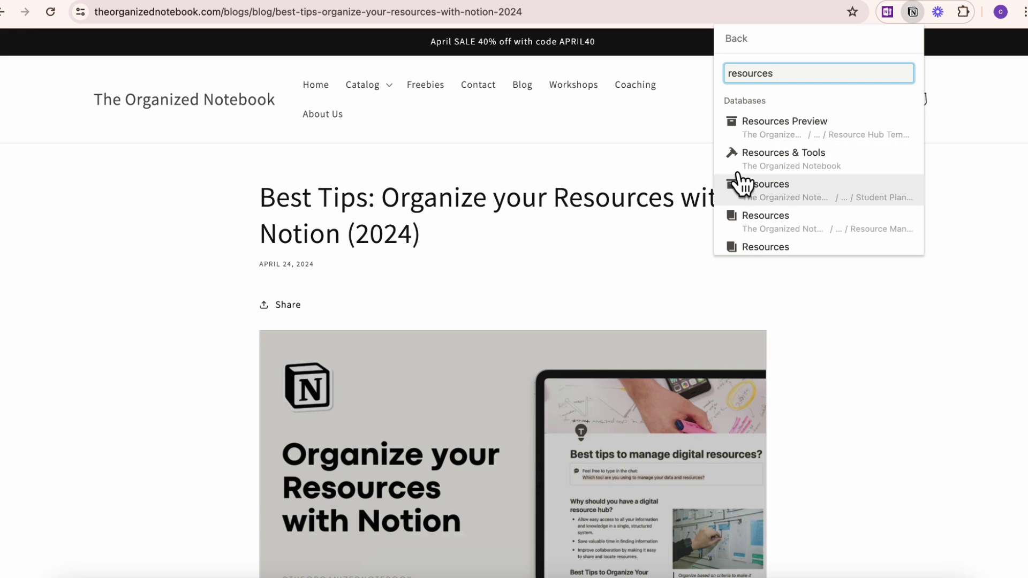
left_click(792, 133)
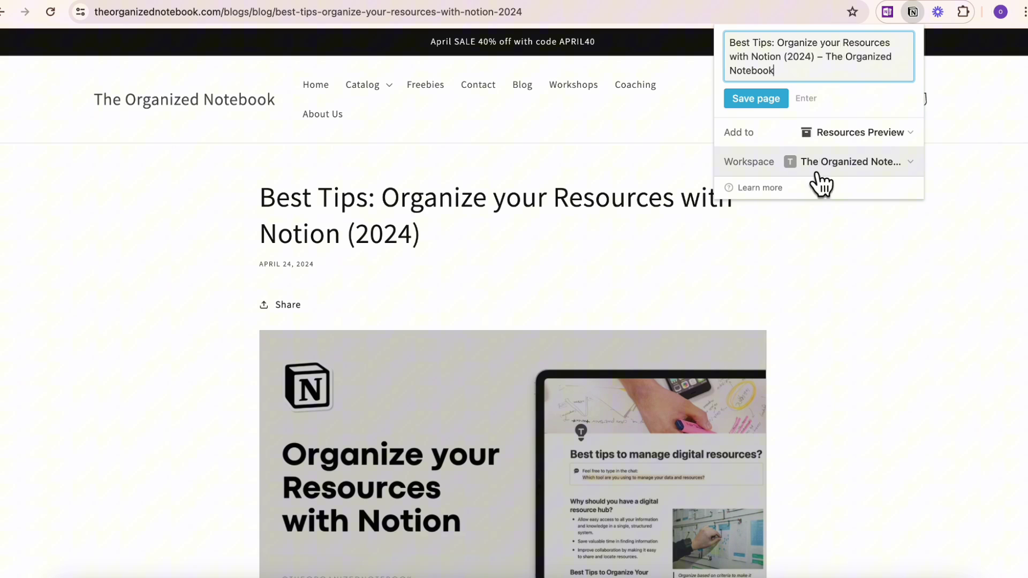
left_click(756, 99)
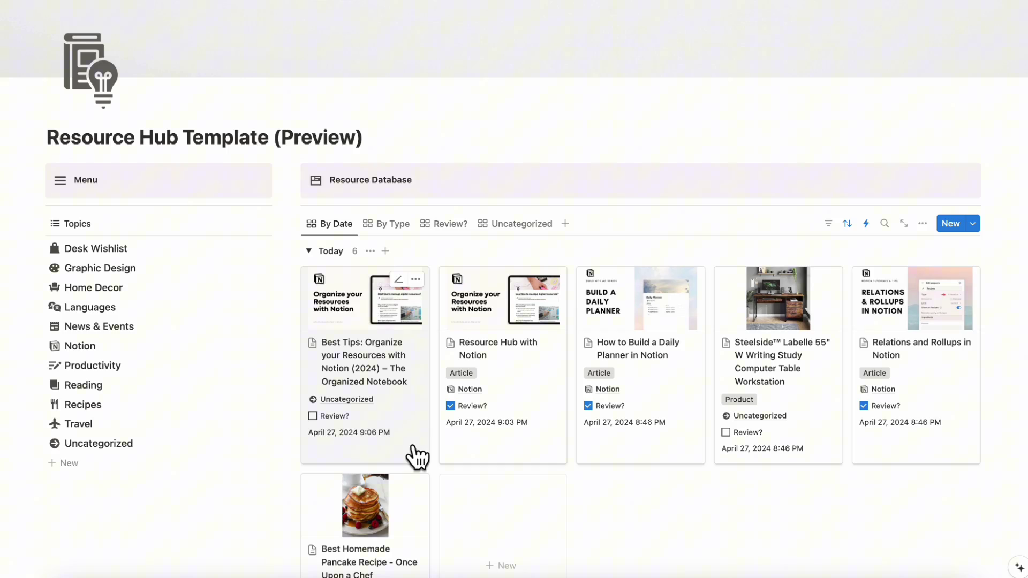
Open the newly clipped Best Tips card to look through its captured content.
left_click(420, 430)
scroll(418, 430, "down", 2)
scroll(422, 431, "down", 5)
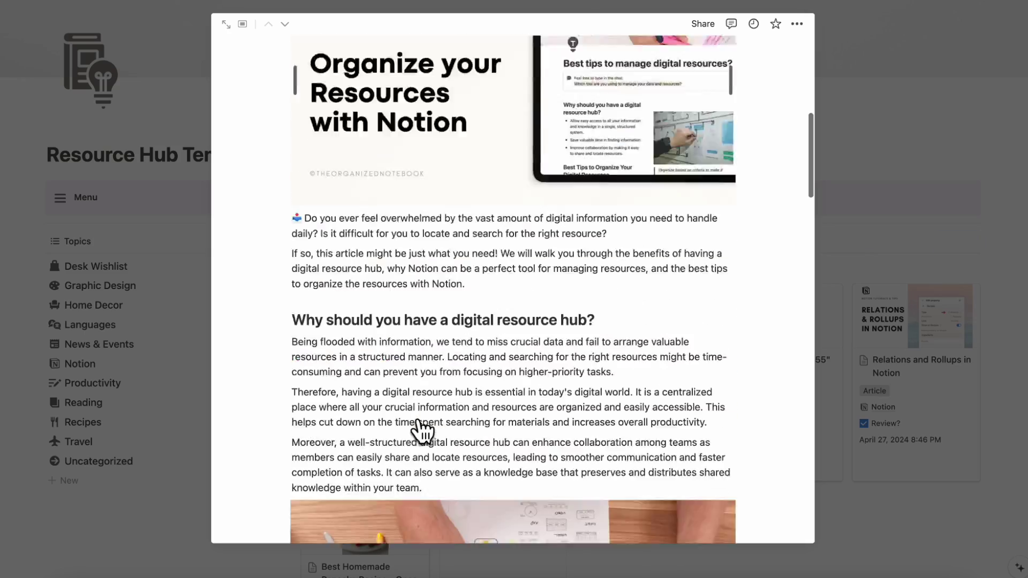
scroll(422, 432, "down", 5)
scroll(420, 417, "down", 10)
scroll(420, 420, "down", 8)
scroll(422, 426, "up", 2)
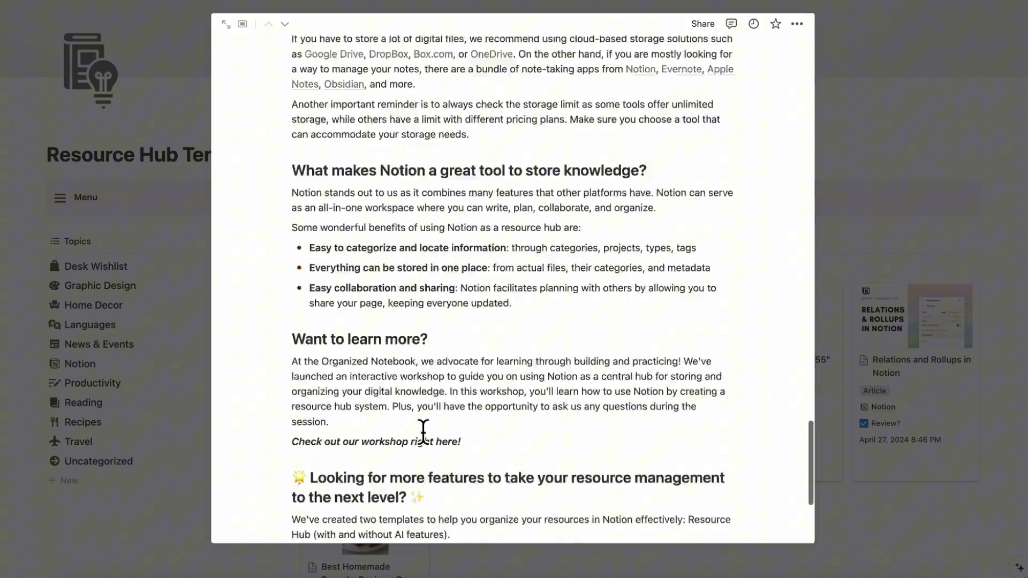
scroll(422, 432, "up", 15)
scroll(423, 431, "up", 5)
scroll(422, 431, "down", 10)
scroll(423, 431, "down", 10)
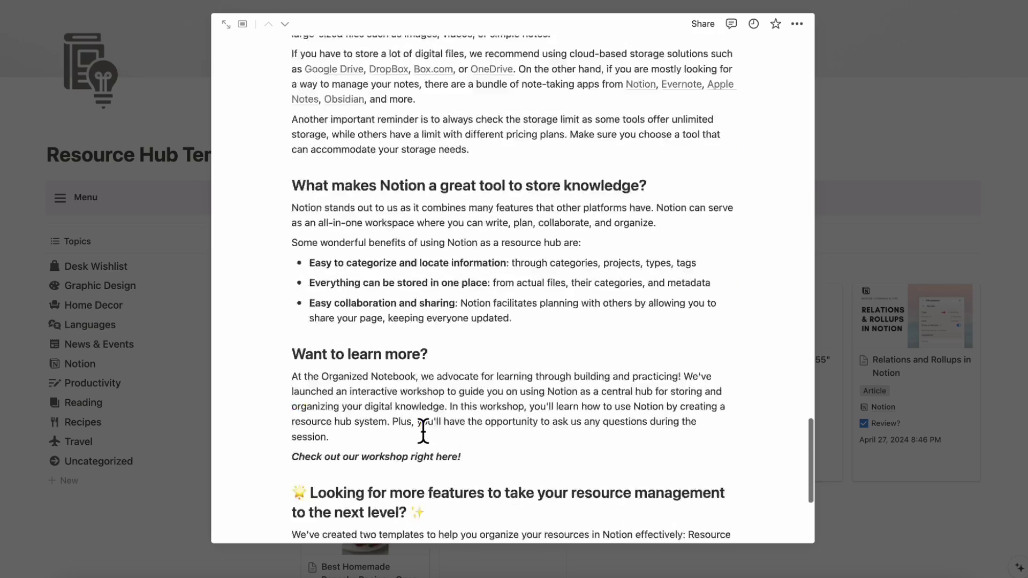
scroll(423, 431, "up", 5)
scroll(423, 431, "up", 5)
scroll(423, 431, "up", 5)
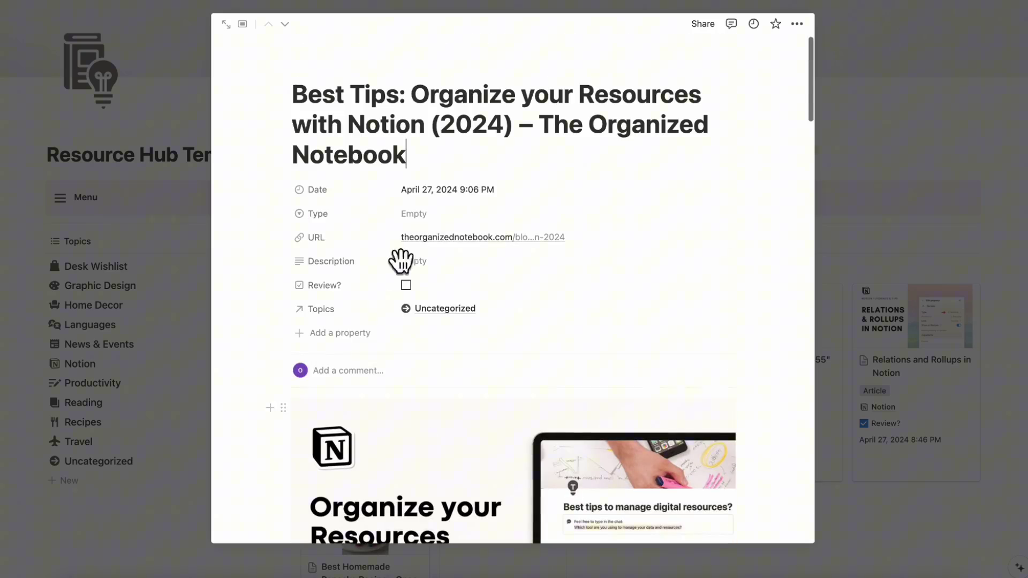
Set the clipped article's type to Article and replace Uncategorized with the Notion topic.
left_click(512, 212)
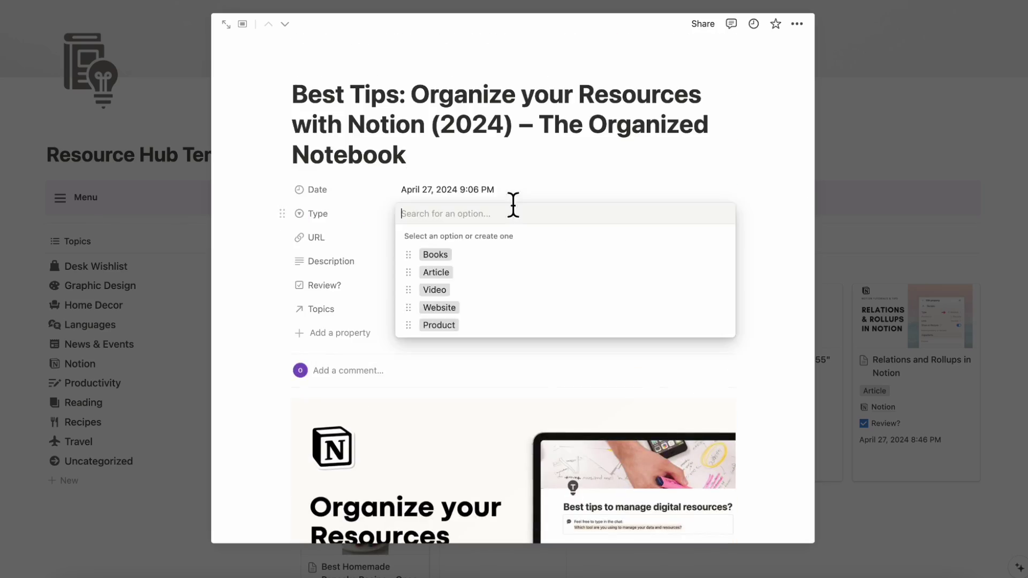
left_click(492, 275)
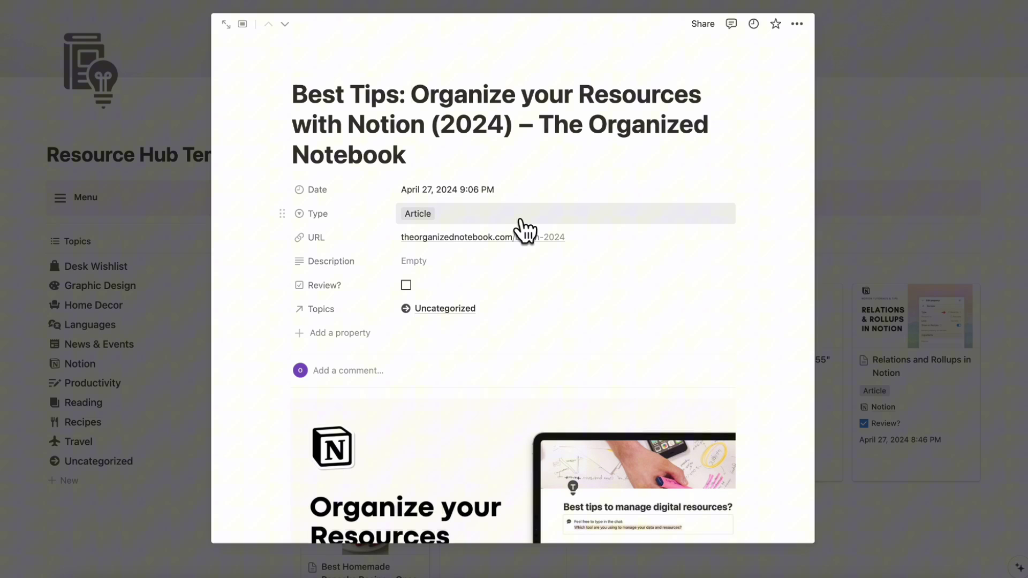
left_click(712, 310)
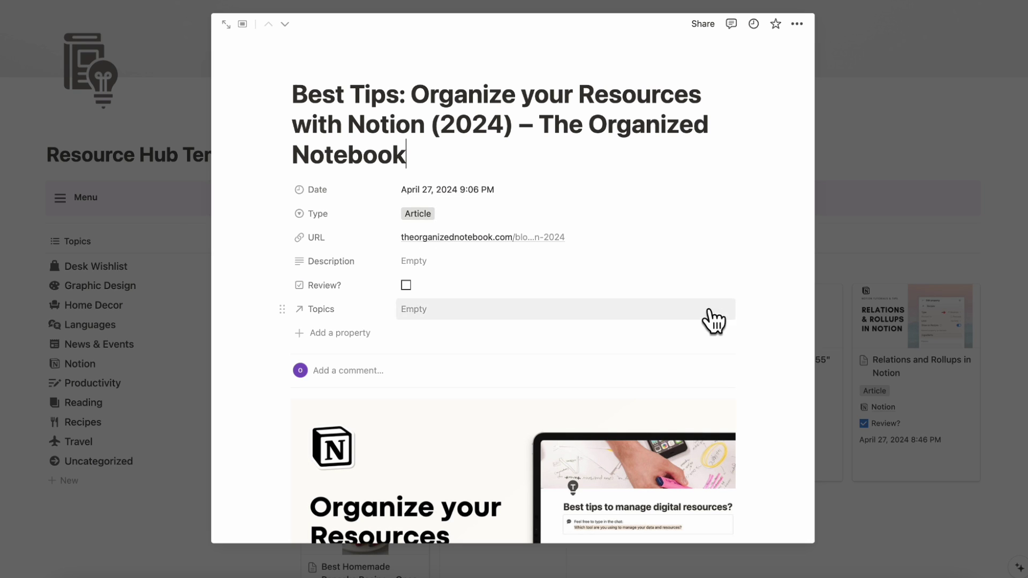
left_click(476, 315)
left_click(478, 355)
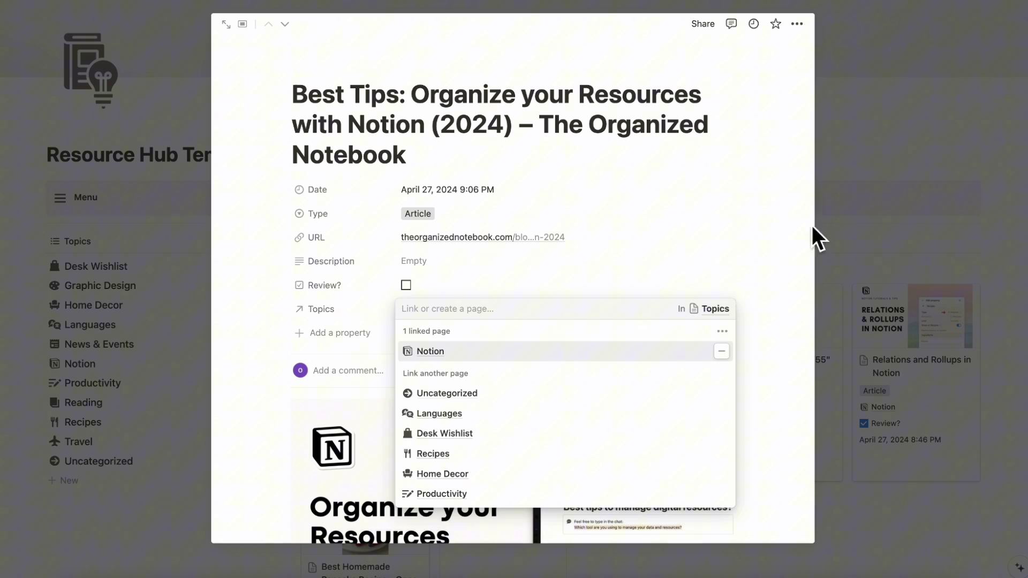
left_click(894, 213)
left_click(843, 241)
scroll(533, 344, "down", 2)
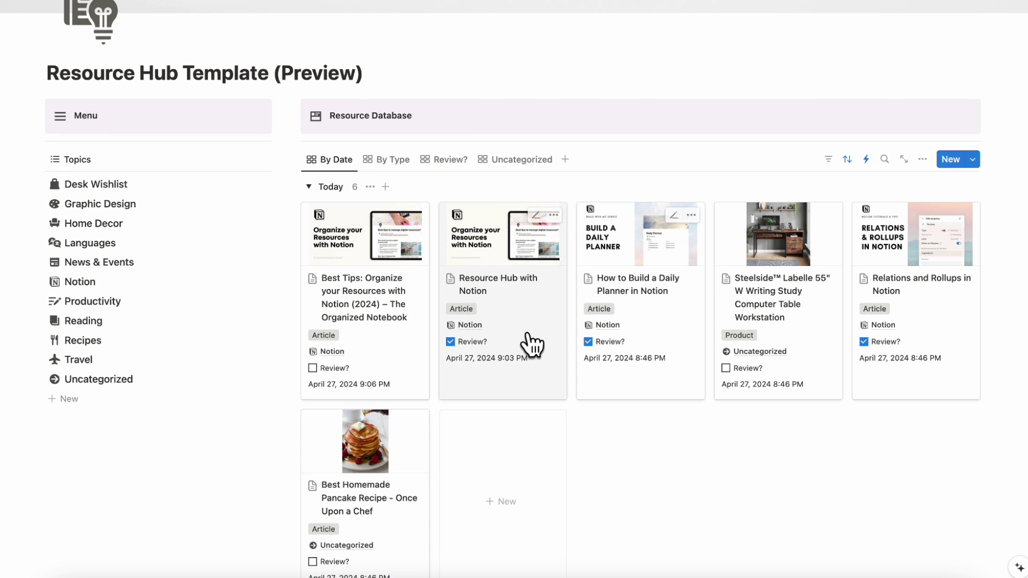
Check the Resource Hub with Notion page, then reopen the Best Tips entry from the gallery.
left_click(532, 345)
scroll(584, 328, "down", 5)
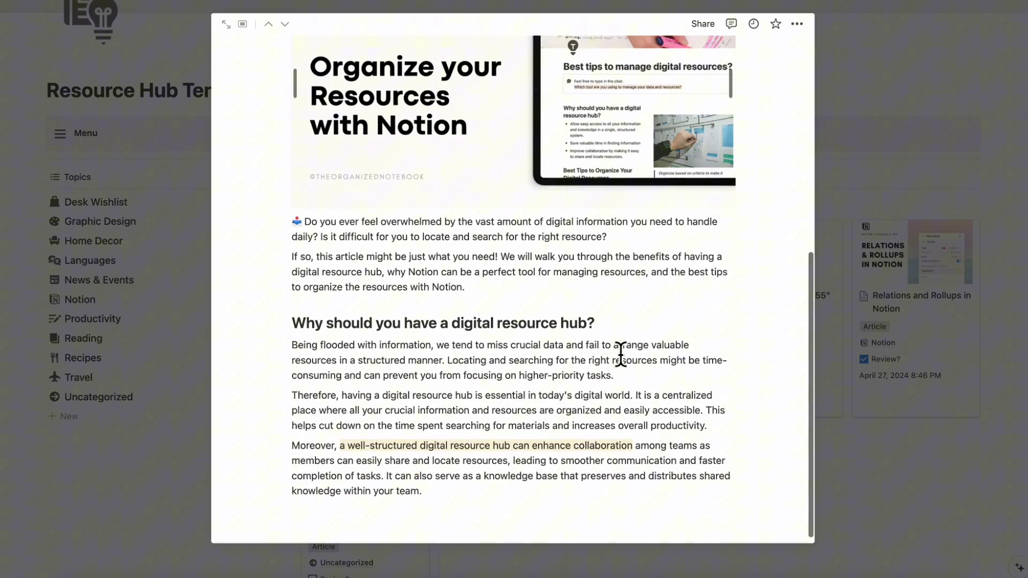
left_click(865, 198)
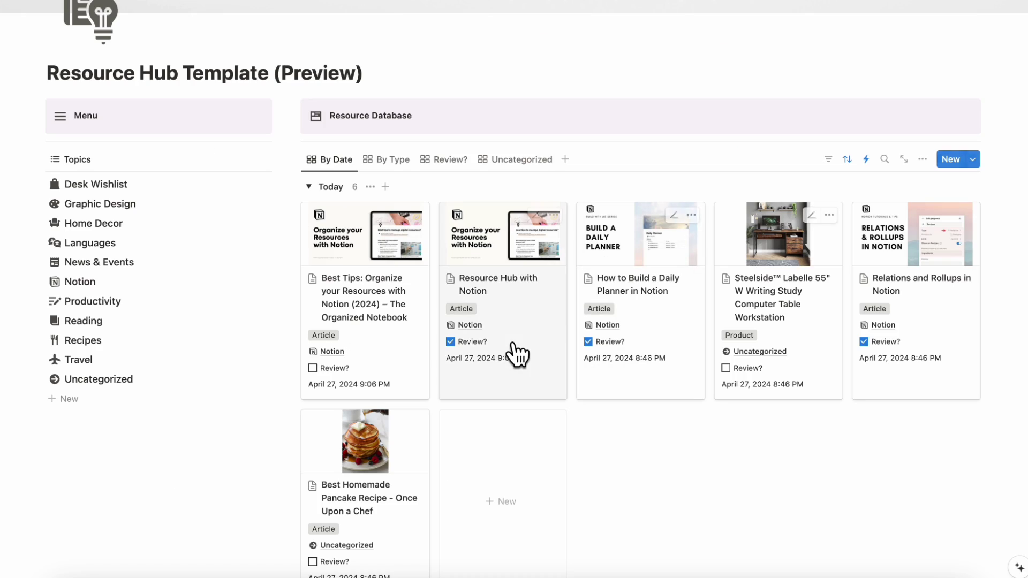
left_click(416, 362)
scroll(416, 353, "down", 5)
scroll(433, 322, "down", 2)
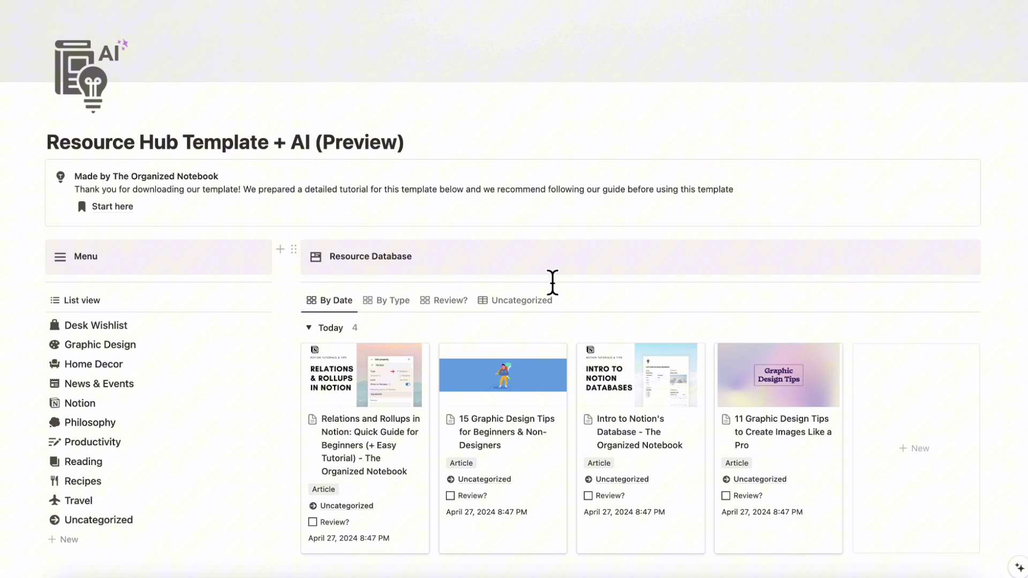
scroll(553, 282, "down", 1)
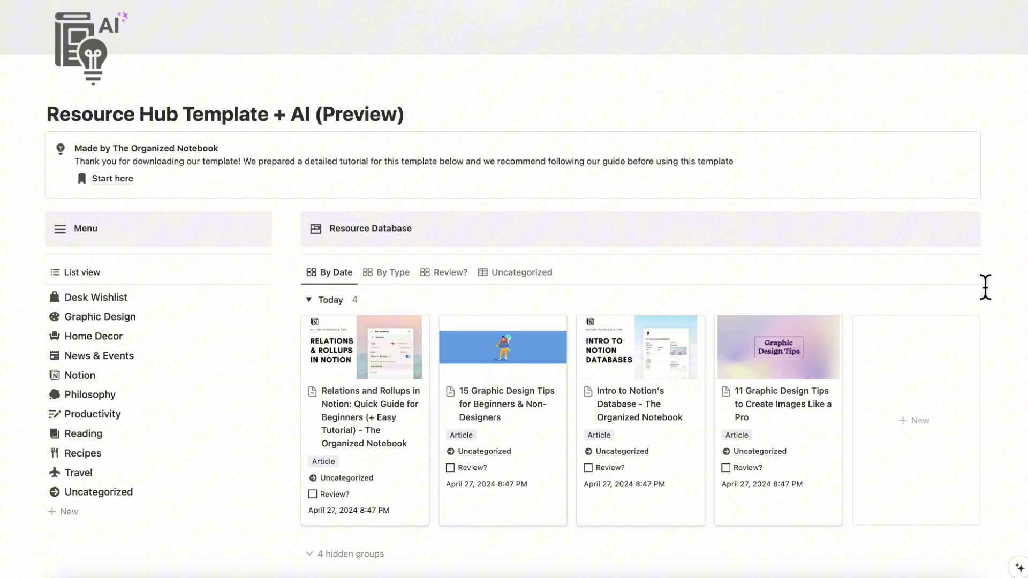
mouse_move(724, 301)
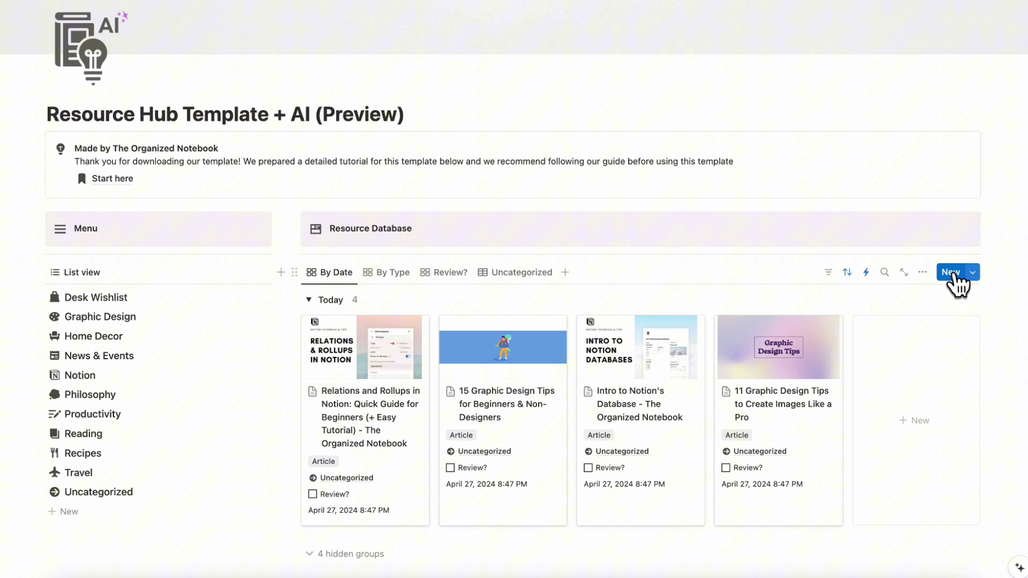
Create a new Resource Database entry titled Resources with Notion in the AI template.
left_click(951, 274)
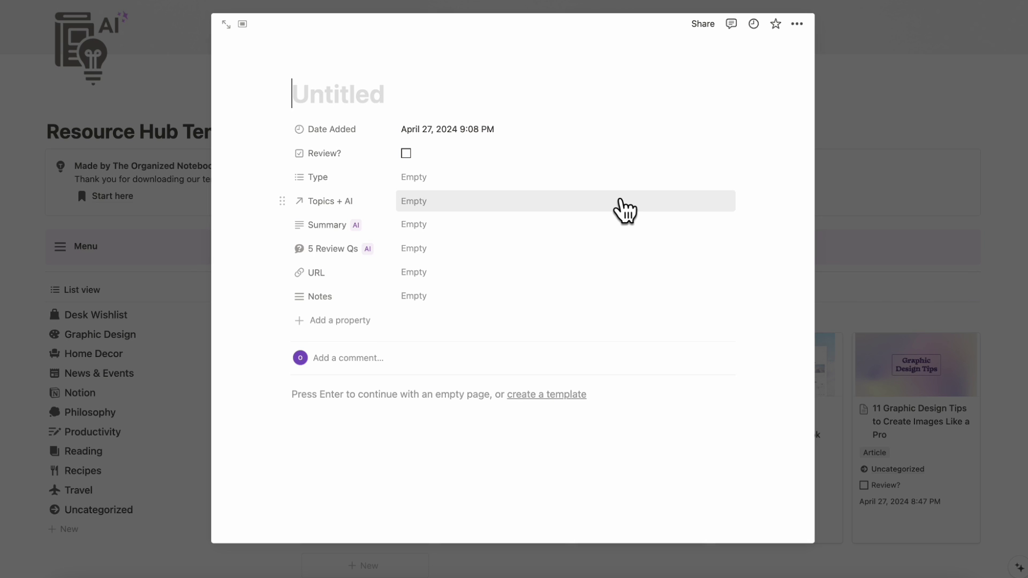
type("Resources with Notion")
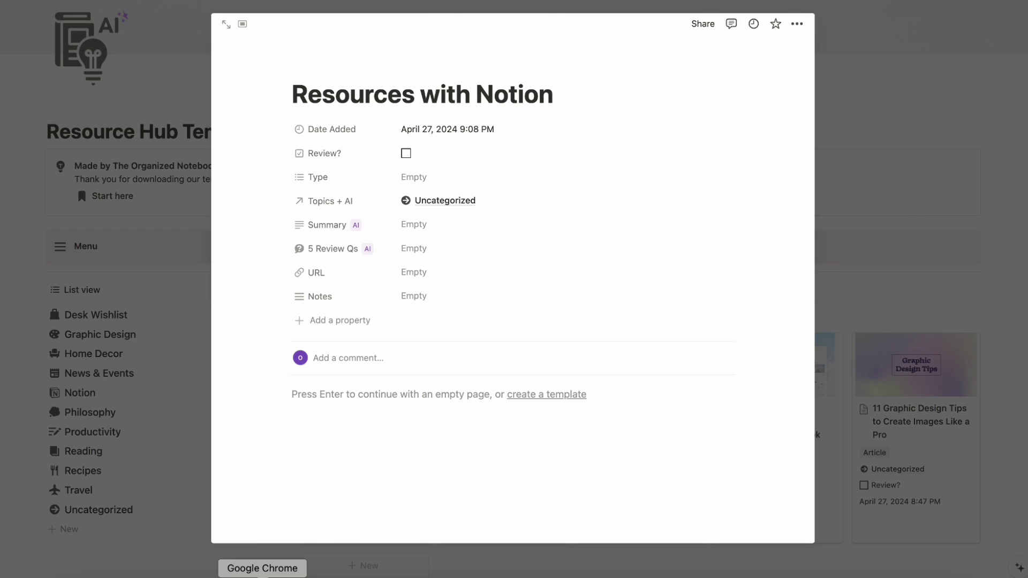
Copy the blog article's full text from Chrome and paste it into the entry's body.
left_click(262, 575)
scroll(379, 429, "down", 10)
scroll(379, 428, "up", 3)
scroll(369, 403, "up", 3)
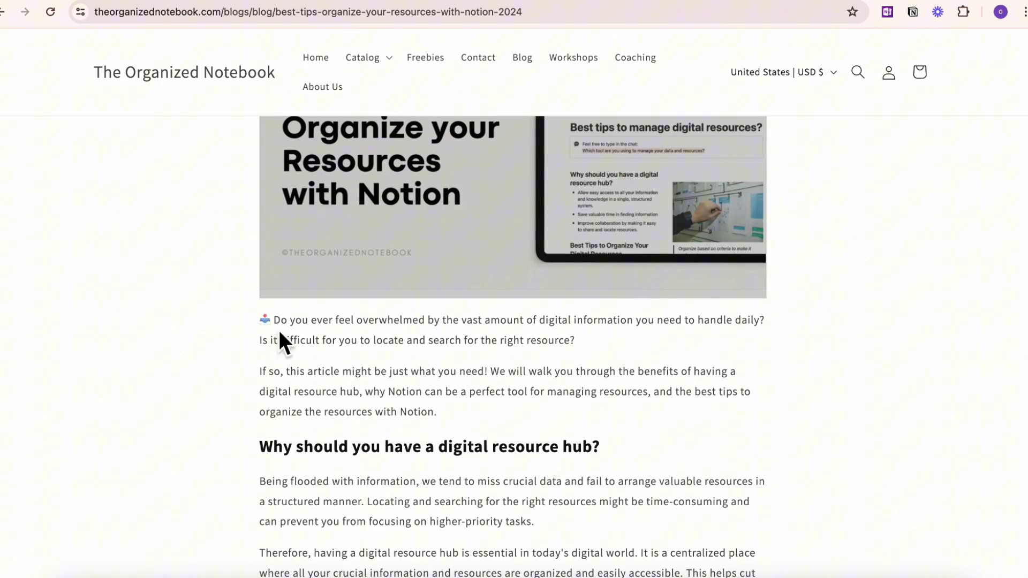
mouse_move(265, 328)
left_mouse_down()
mouse_move(665, 243)
mouse_move(671, 226)
left_mouse_up()
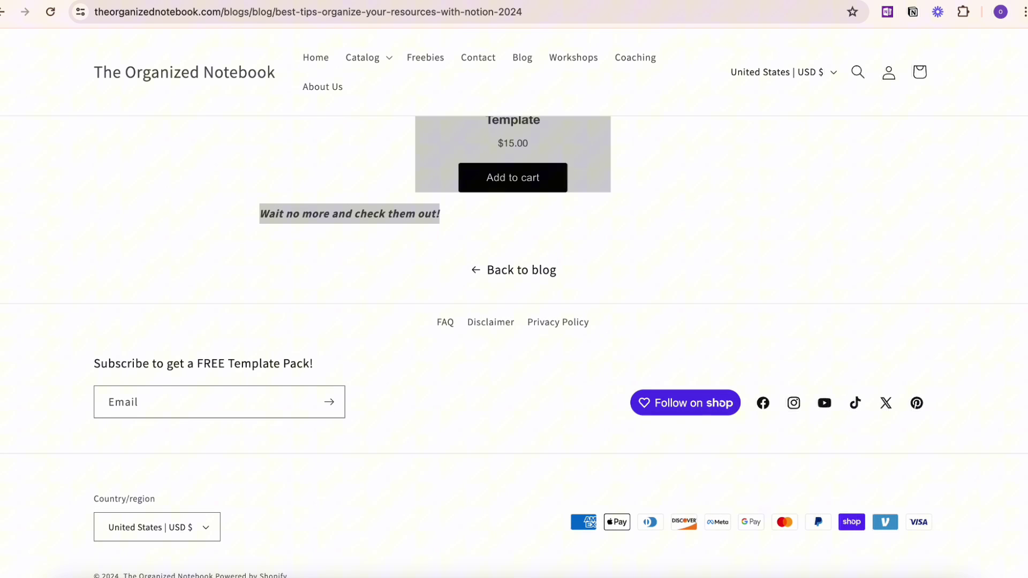
left_click(555, 573)
left_click(380, 402)
key("ctrl+v")
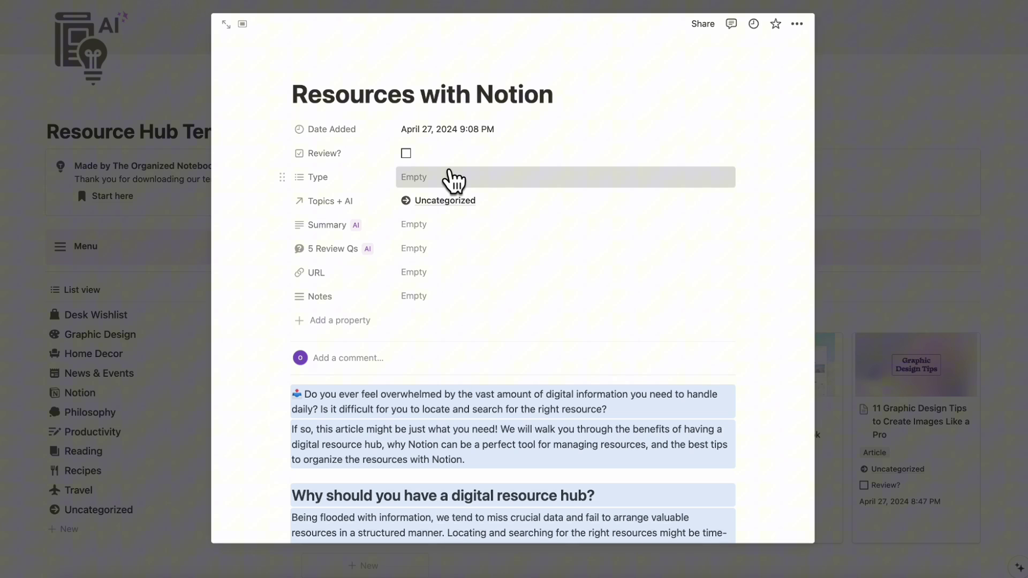
Tag the entry as Article and swap its Uncategorized topic for the Notion topic page.
left_click(454, 178)
left_click(474, 235)
left_click(500, 169)
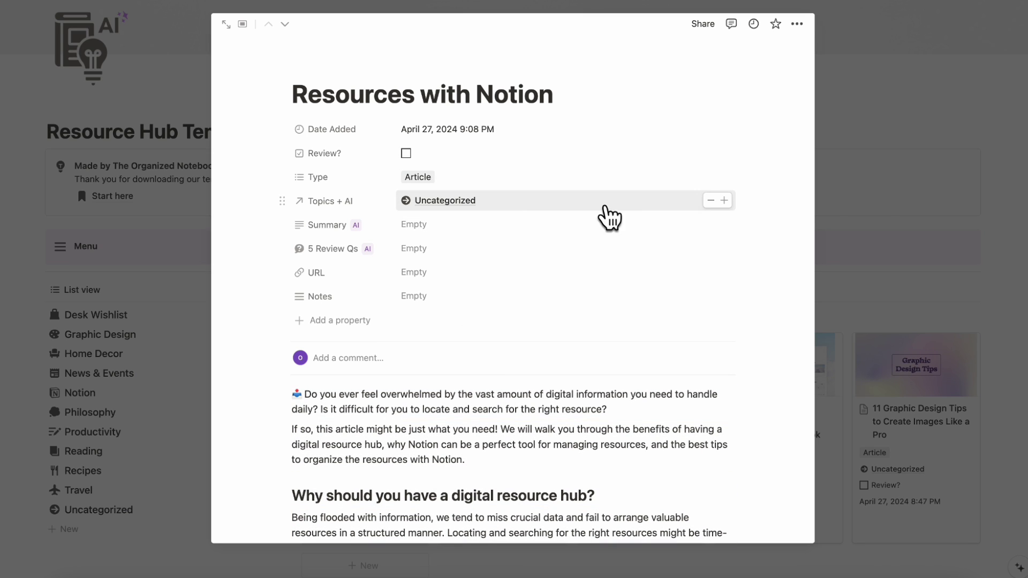
left_click(710, 200)
left_click(521, 203)
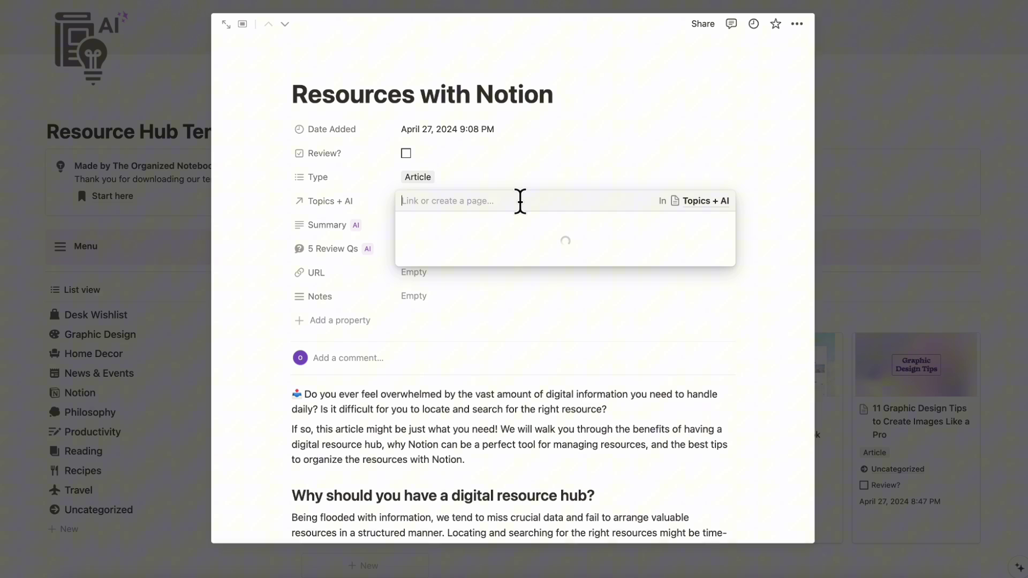
left_click(523, 284)
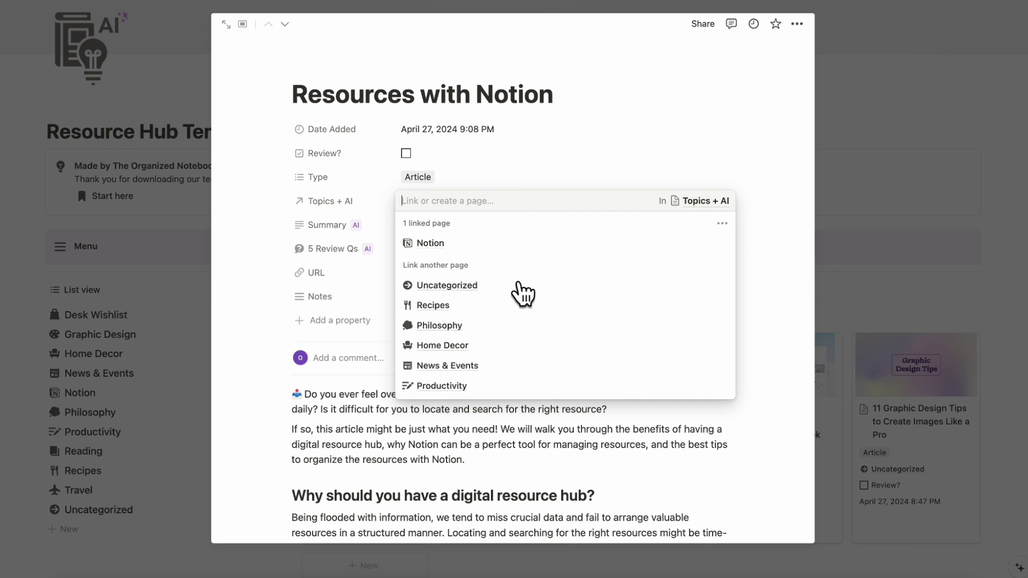
left_click(537, 161)
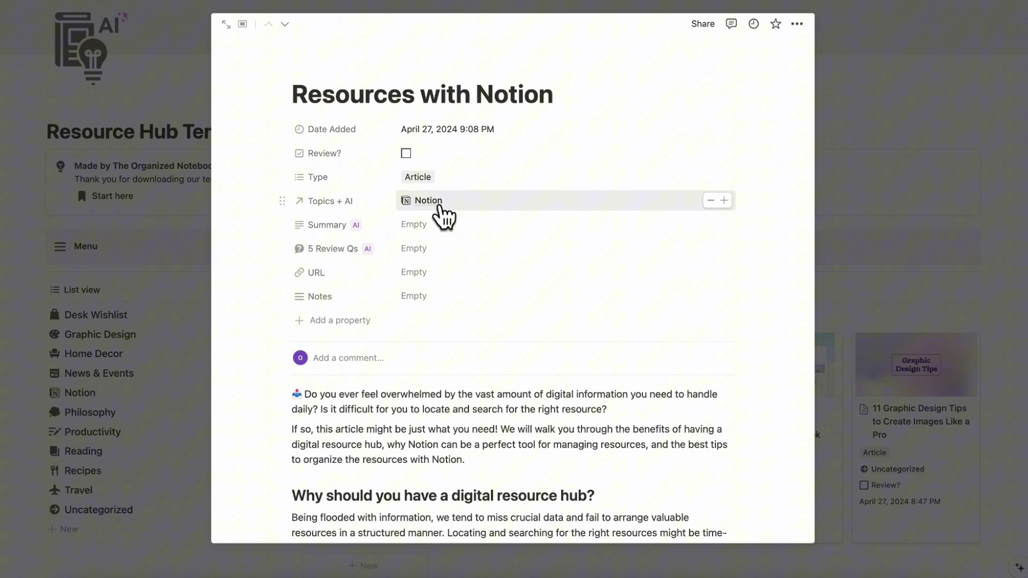
Copy the blog post's address from Chrome into the entry's URL property.
left_click(263, 574)
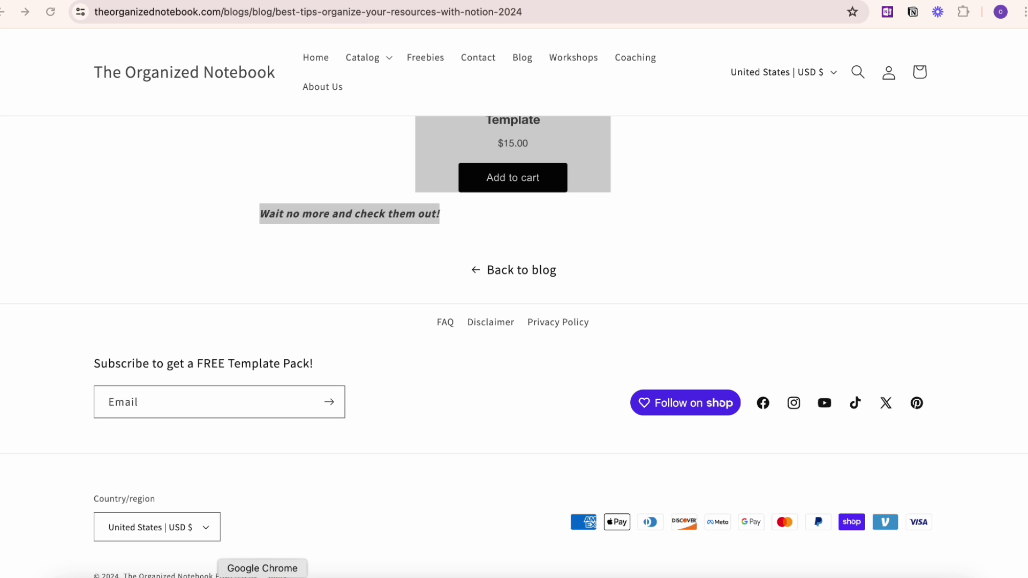
left_click(379, 23)
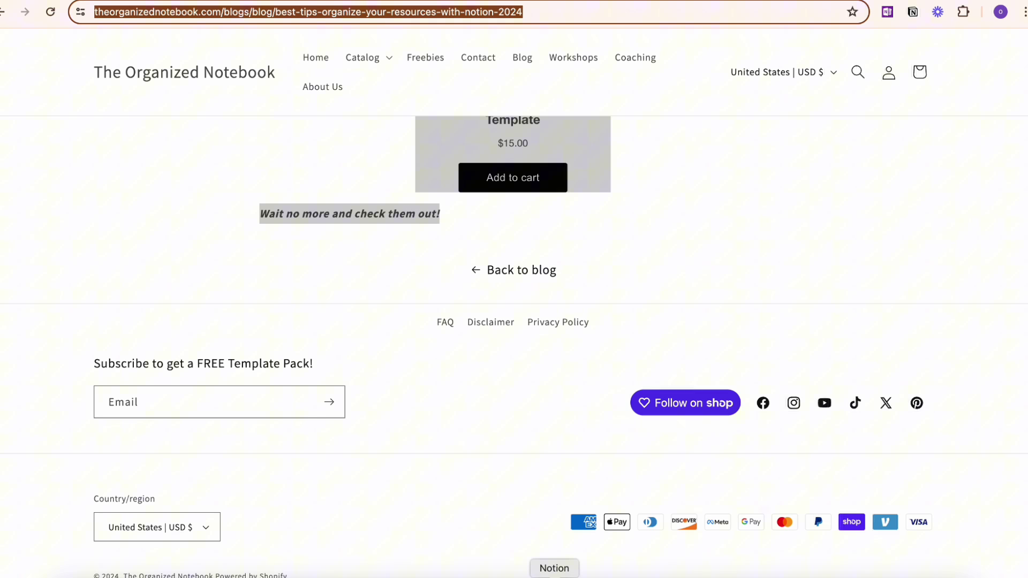
left_click(554, 574)
left_click(492, 278)
key("ctrl+v")
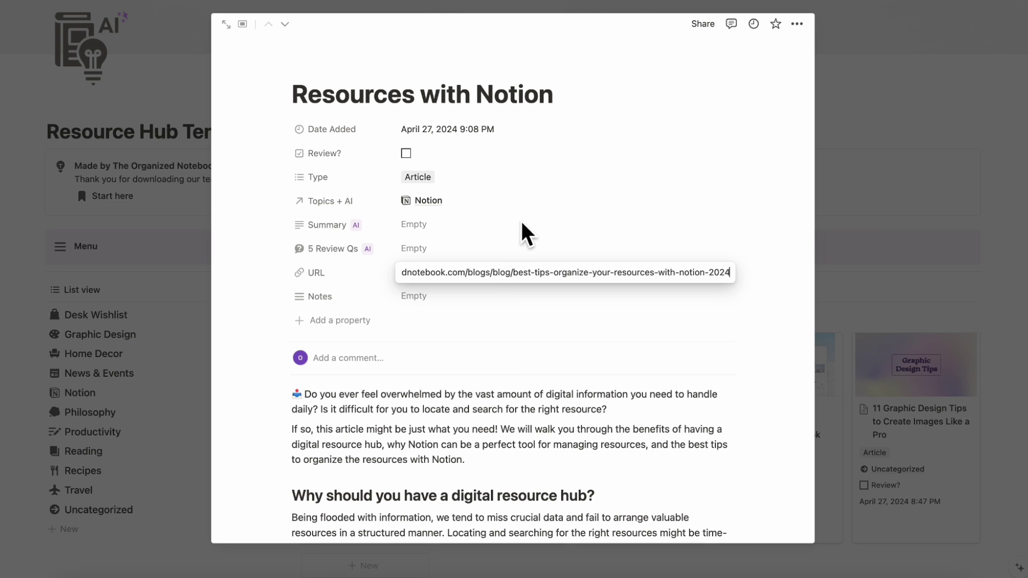
key("Return")
mouse_move(554, 226)
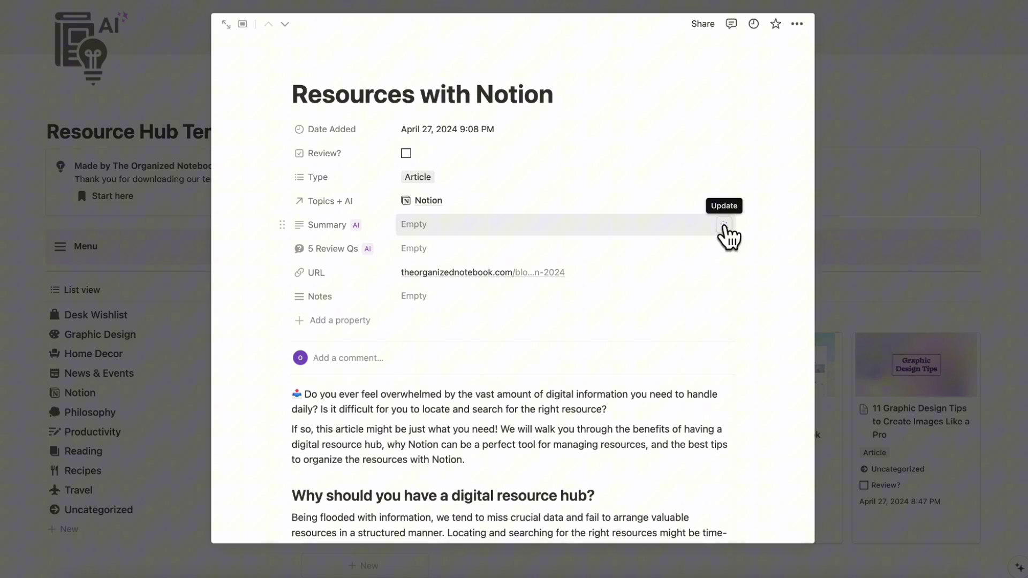
Have Notion AI write the entry's Summary of the article's tips.
left_click(724, 225)
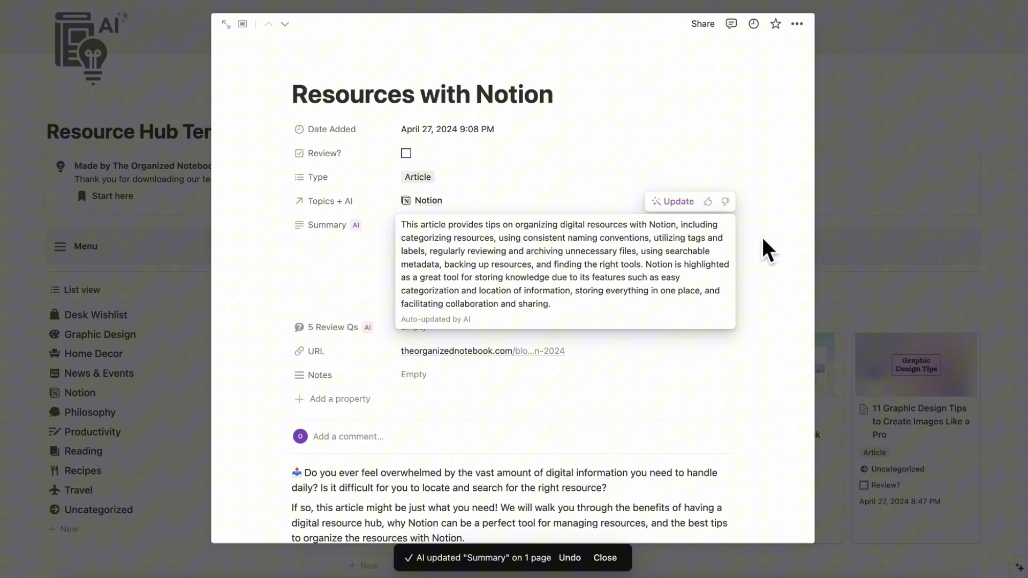
left_click(769, 250)
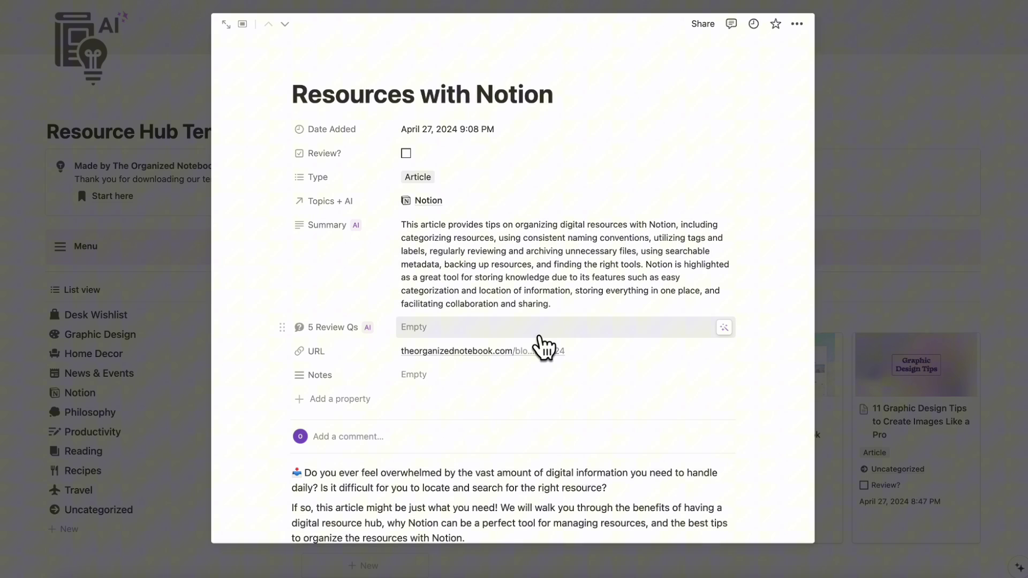
Generate the entry's five AI review questions, then regenerate a fresh set.
left_click(724, 328)
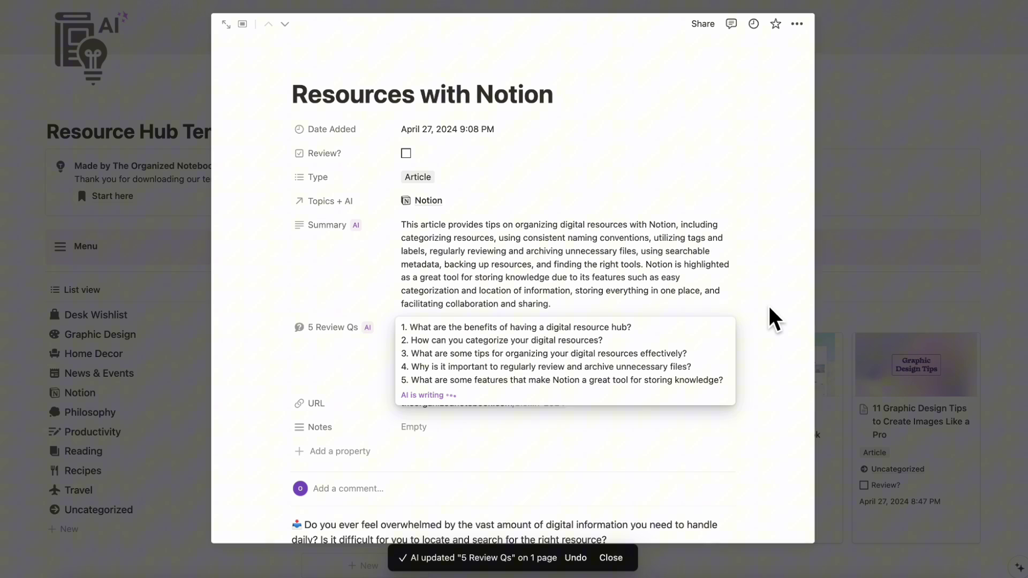
scroll(659, 356, "down", 3)
scroll(593, 252, "down", 1)
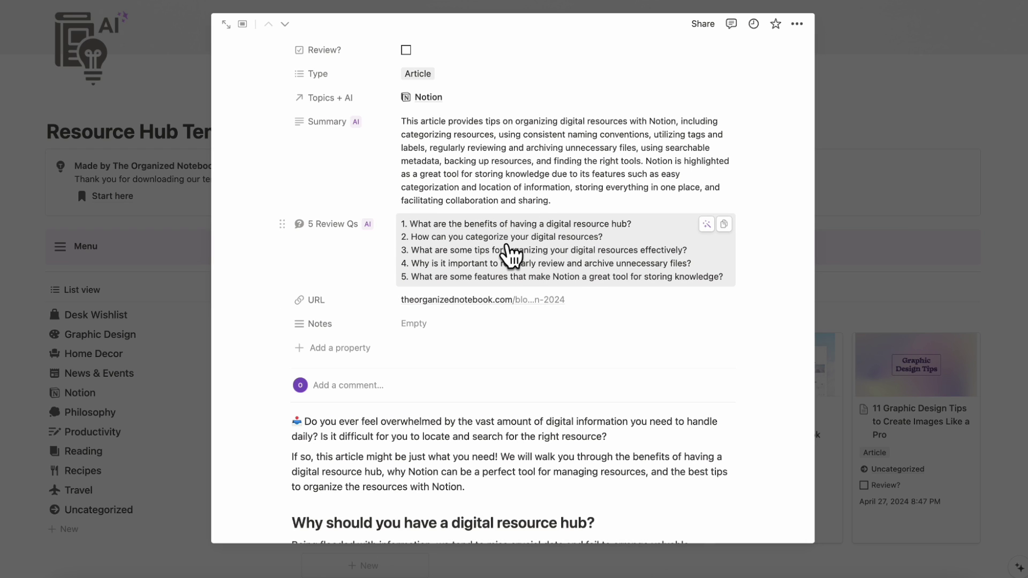
mouse_move(562, 250)
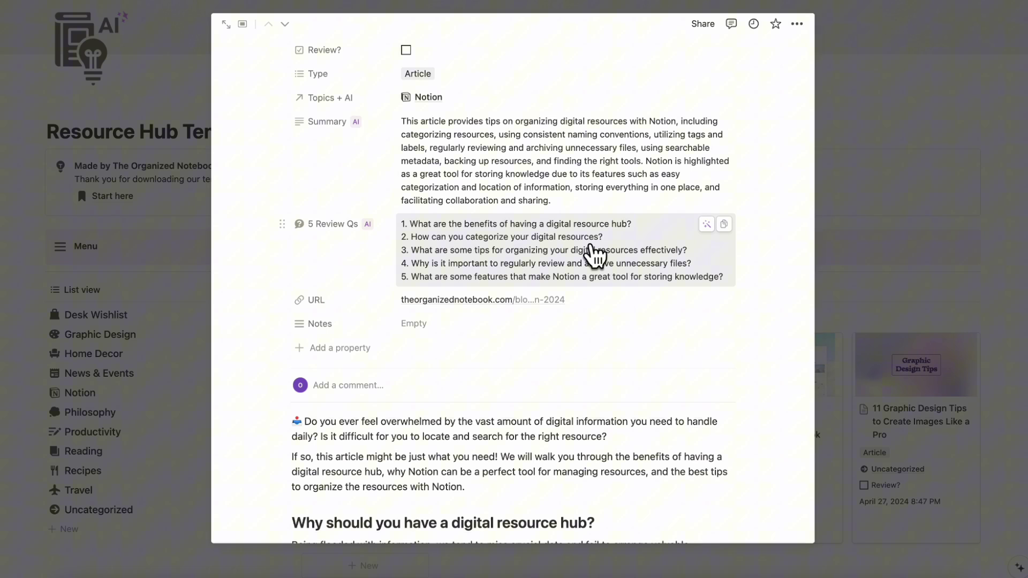
left_click(707, 225)
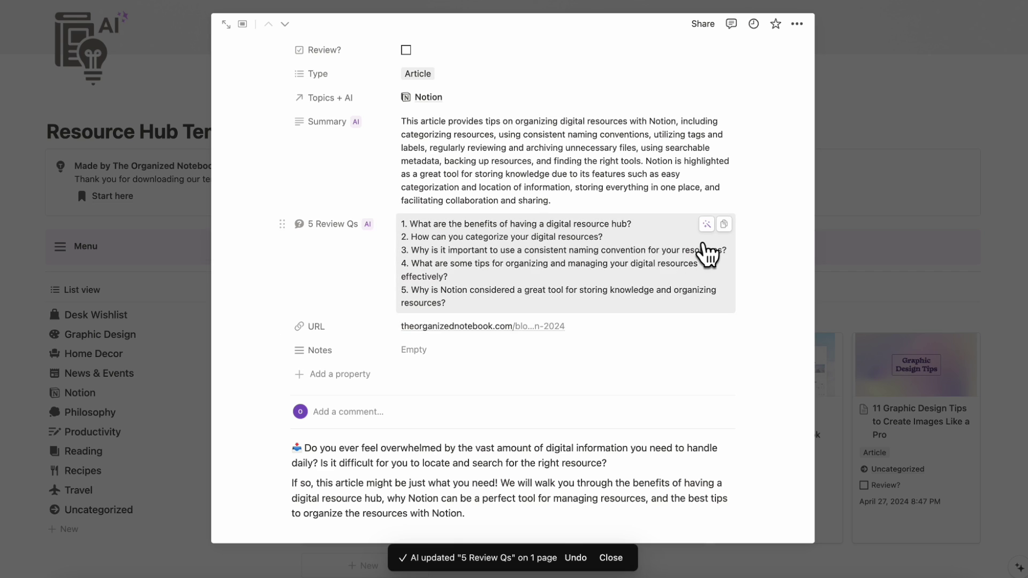
scroll(707, 253, "up", 3)
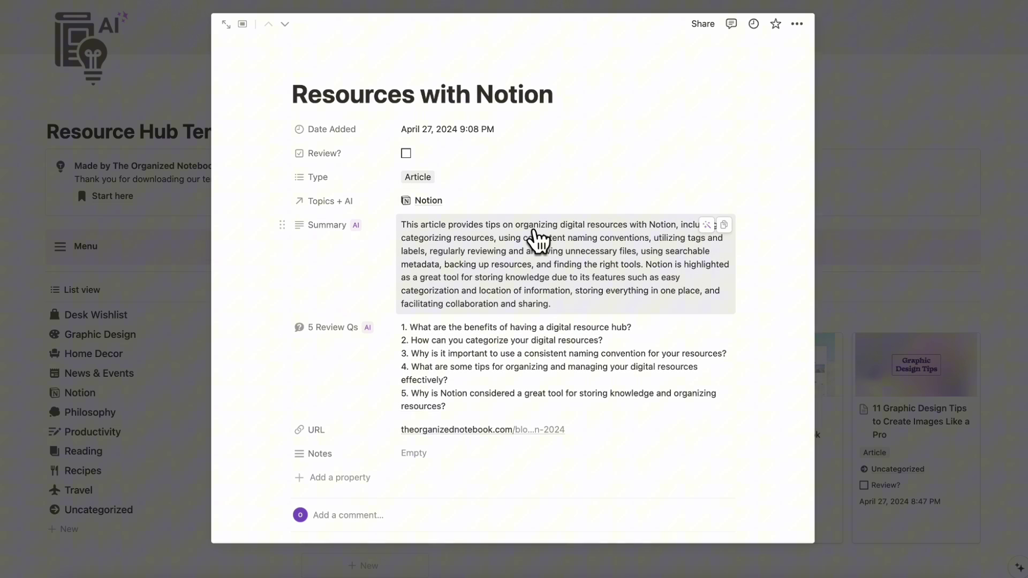
scroll(537, 240, "down", 5)
scroll(537, 240, "down", 10)
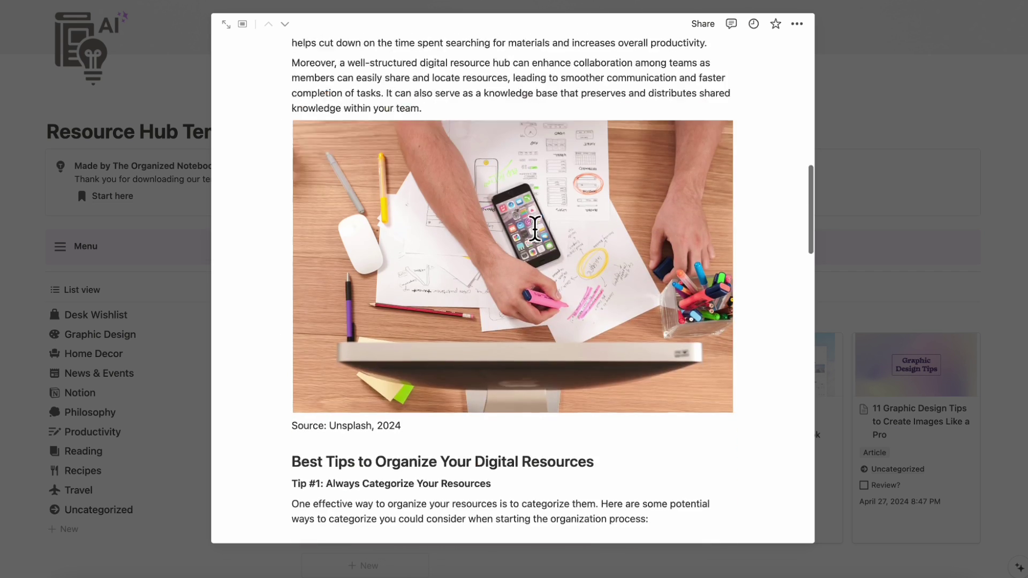